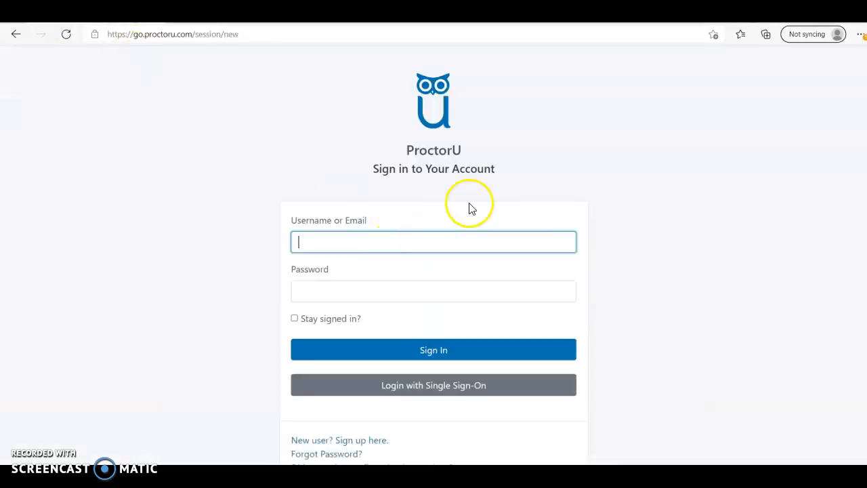
Step: Sign in to ProctorU with the account username and password, then close the new-features popup
scroll(441, 364, "down", 1)
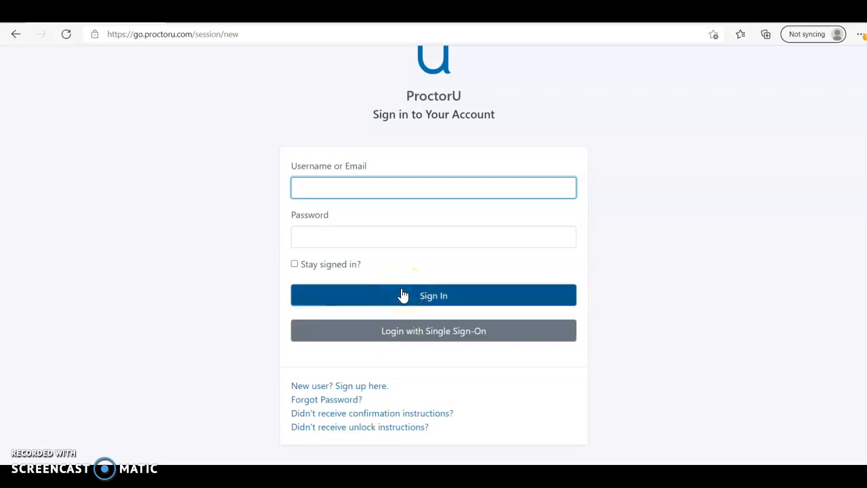
left_click(422, 190)
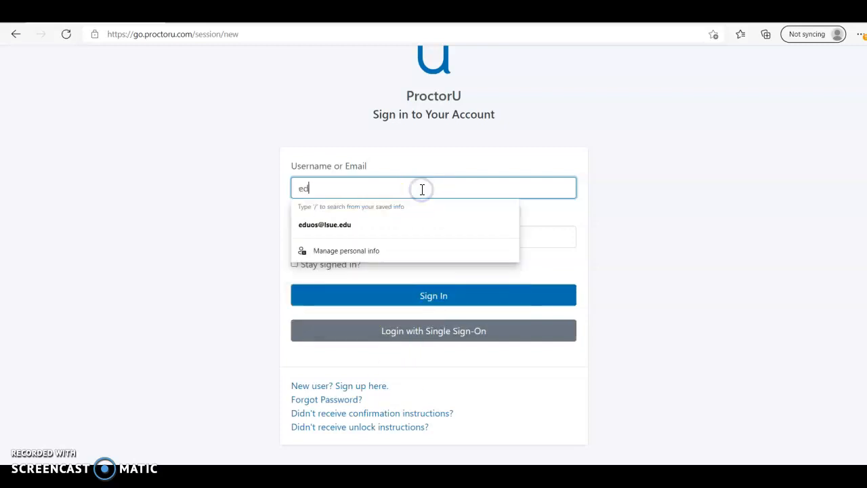
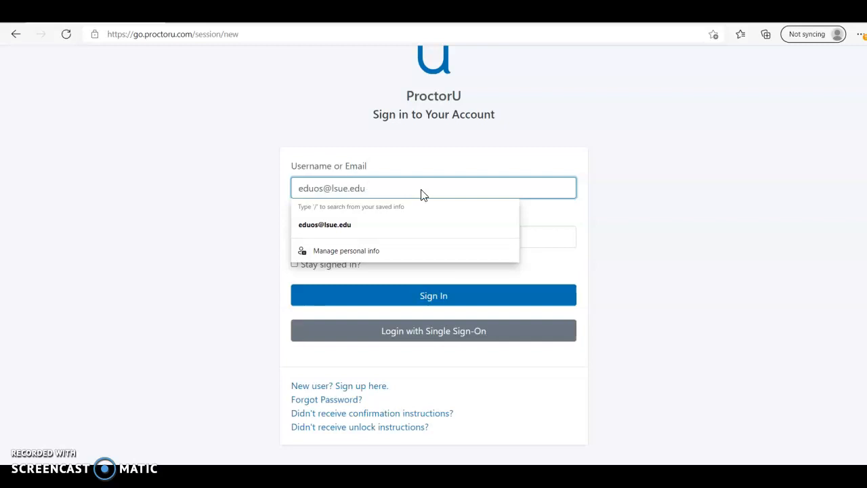
key("Tab")
type("********")
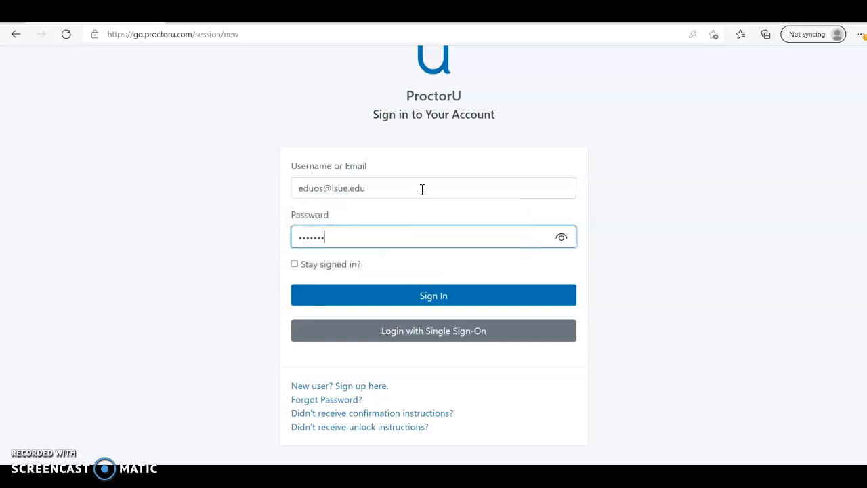
type("*******")
key("Return")
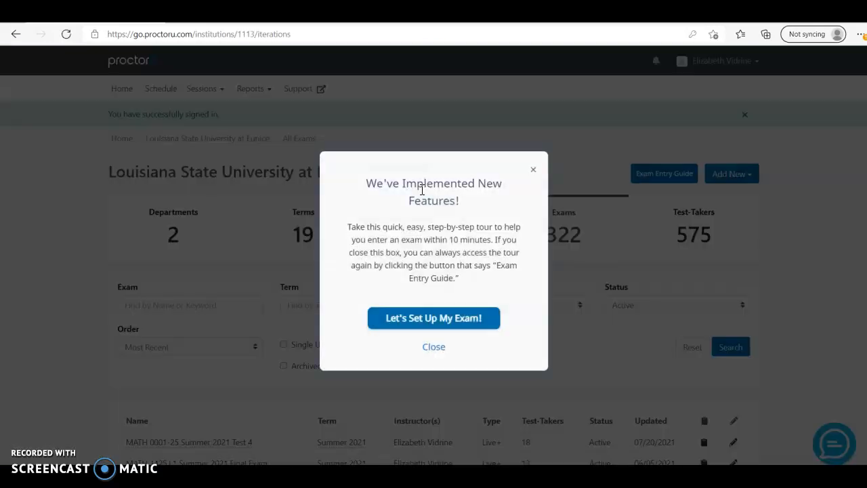
left_click(434, 348)
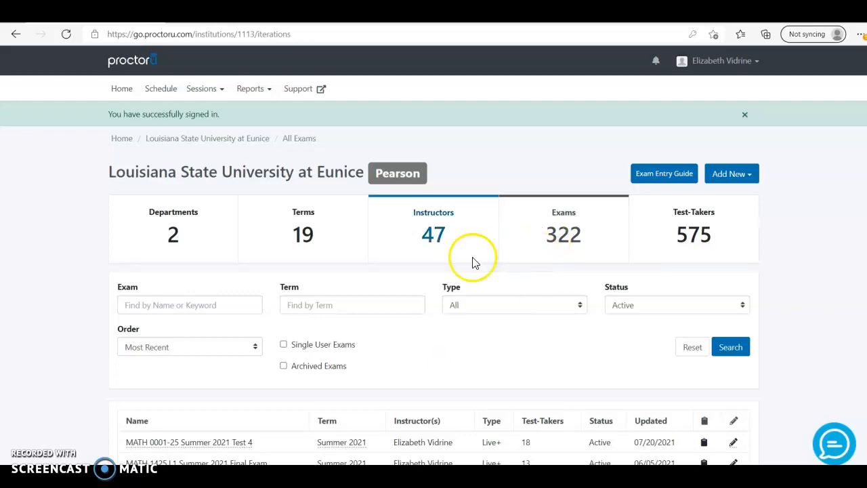
Step: Start a new exam from the Add New menu
right_click(751, 179)
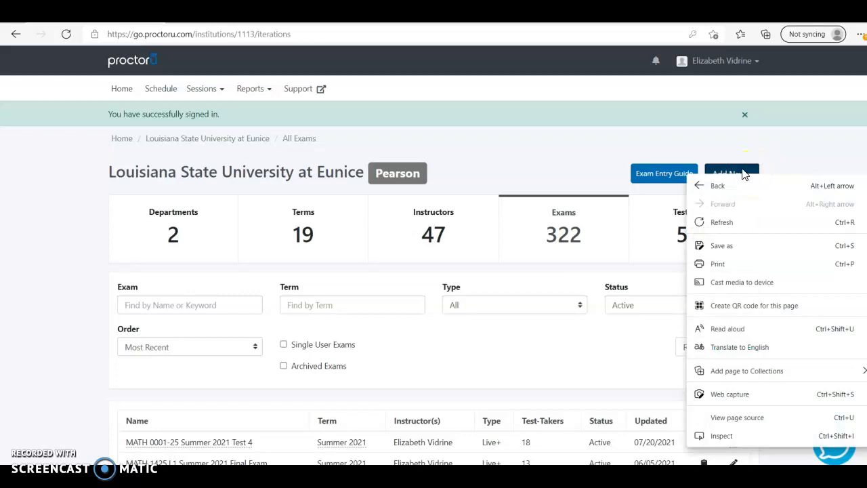
left_click(743, 173)
left_click(742, 171)
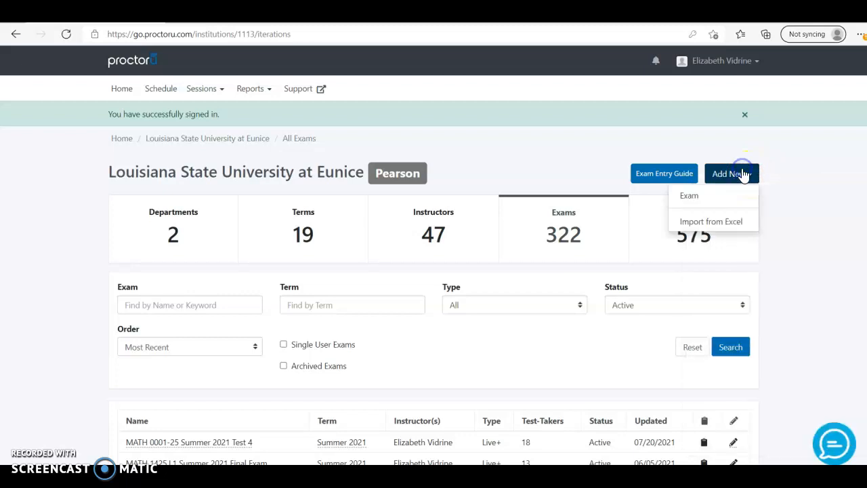
left_click(717, 203)
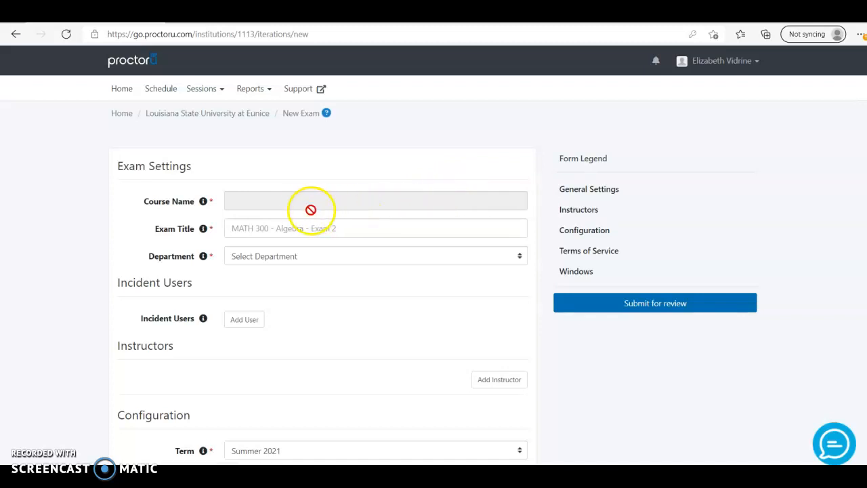
Step: Title the exam 'MATH 1425.25 Fall 2021 Test 1' and assign it to the Live+ exams department
left_click(268, 199)
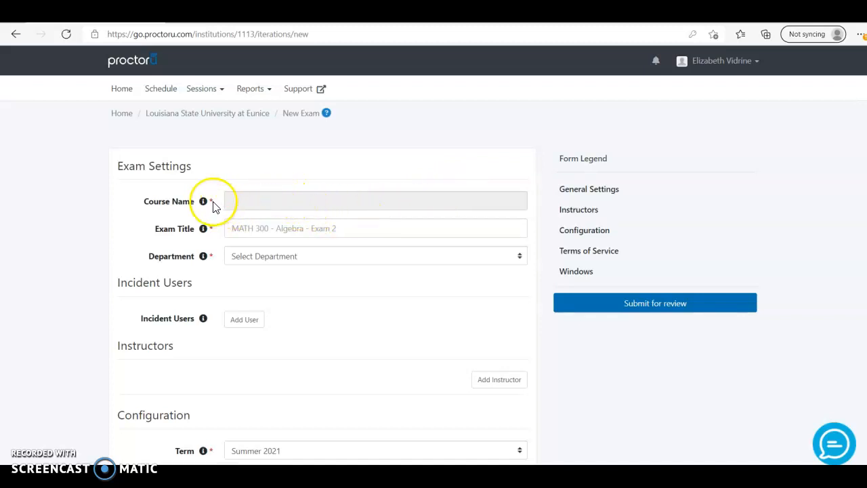
left_click(276, 228)
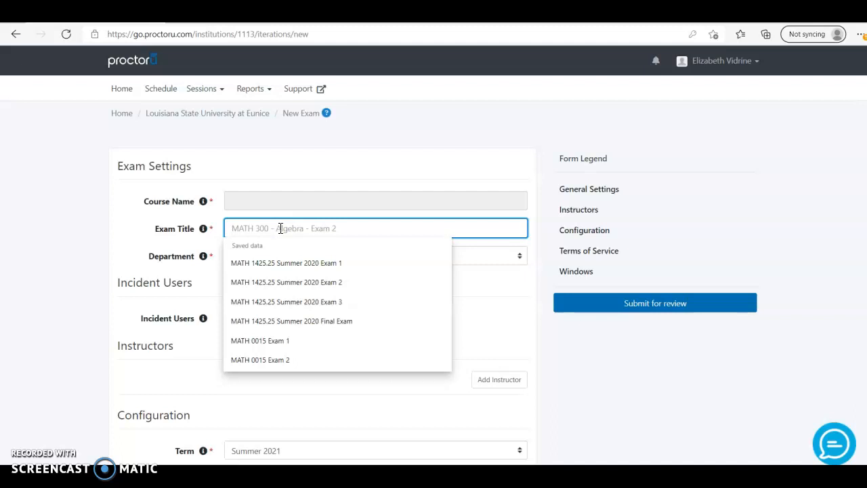
type("MATH 1425")
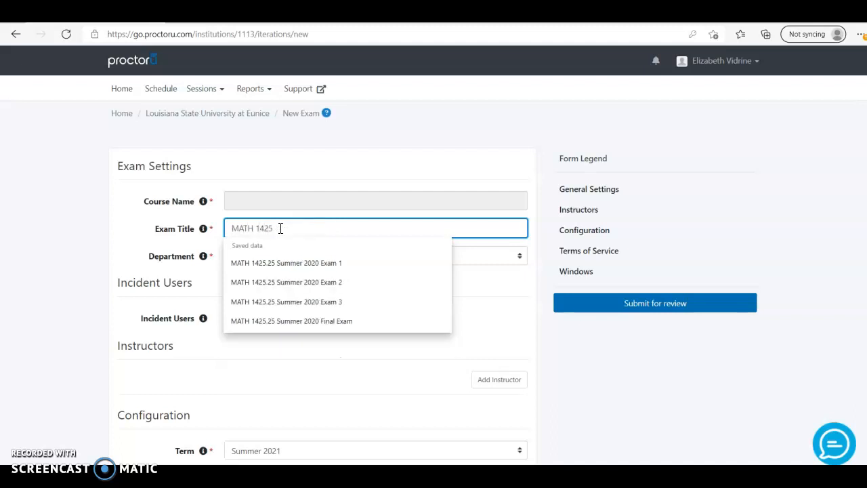
type(".25 Fall ")
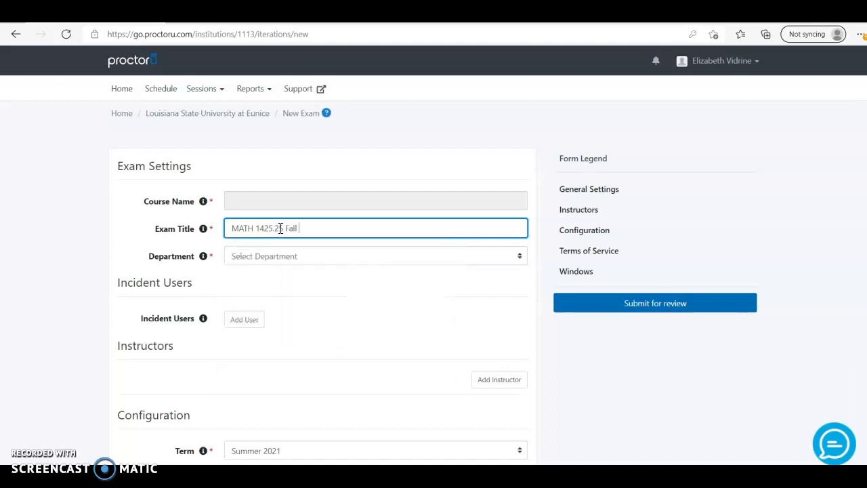
type("2021 Test 1")
left_click(300, 262)
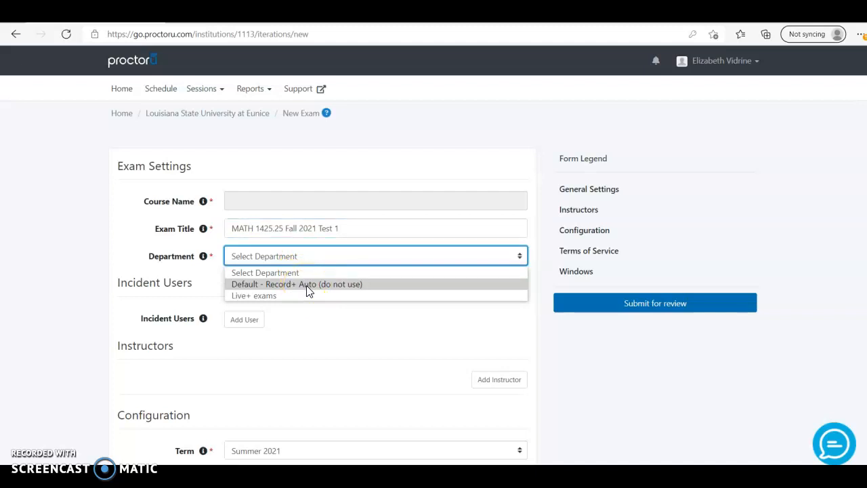
left_click(307, 296)
Step: Choose Summer 2021 as the exam term and enter a 60-minute duration
left_click(303, 287)
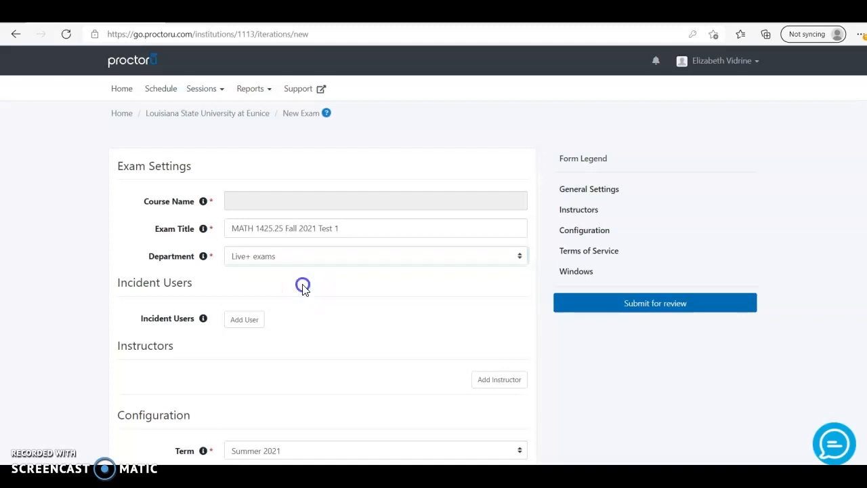
scroll(303, 288, "down", 3)
scroll(304, 290, "down", 3)
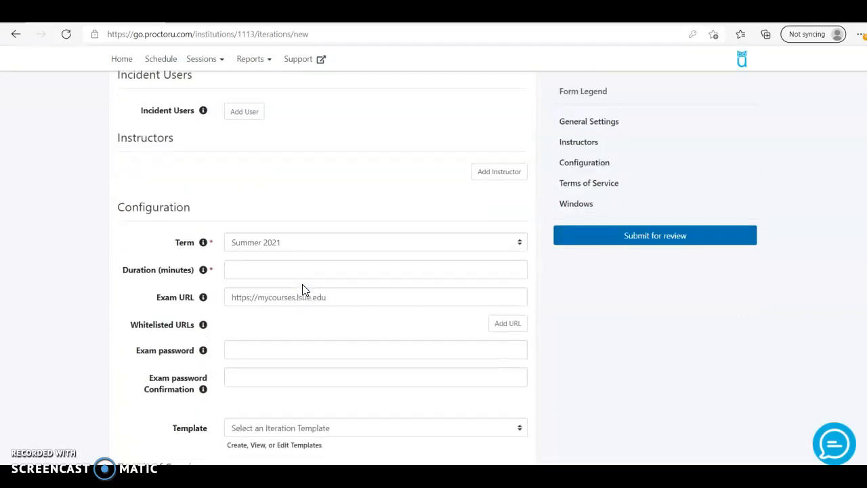
left_click(305, 222)
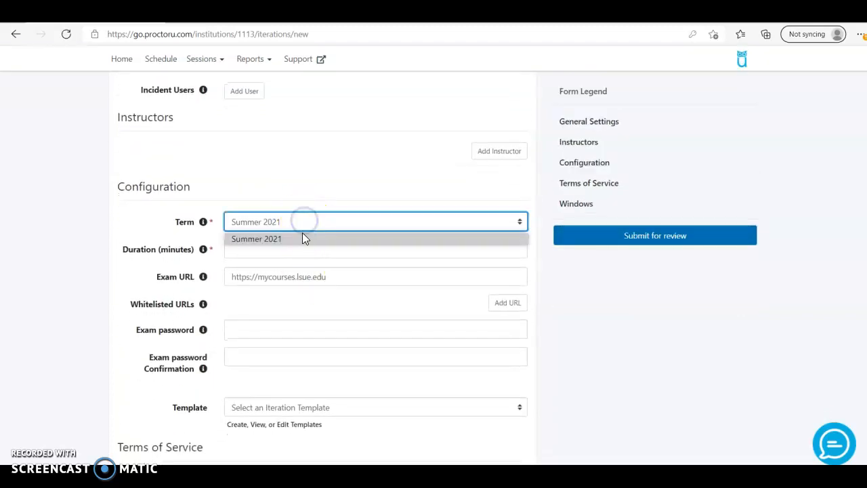
left_click(301, 239)
left_click(279, 250)
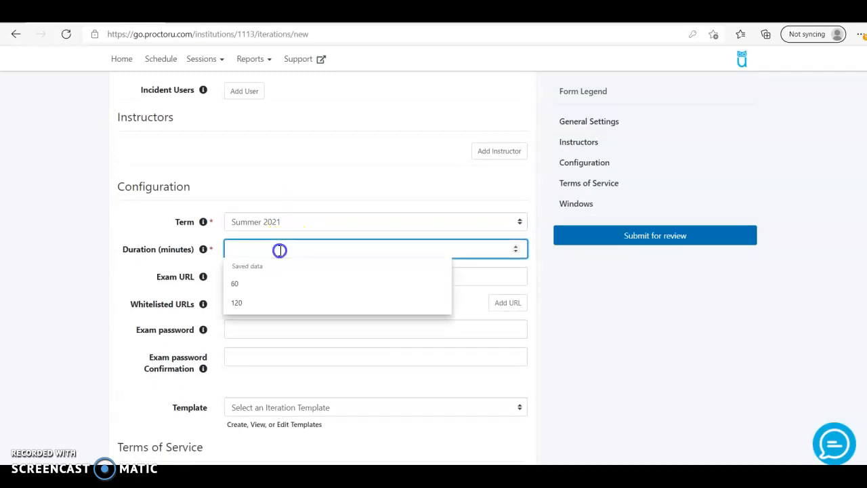
type("60")
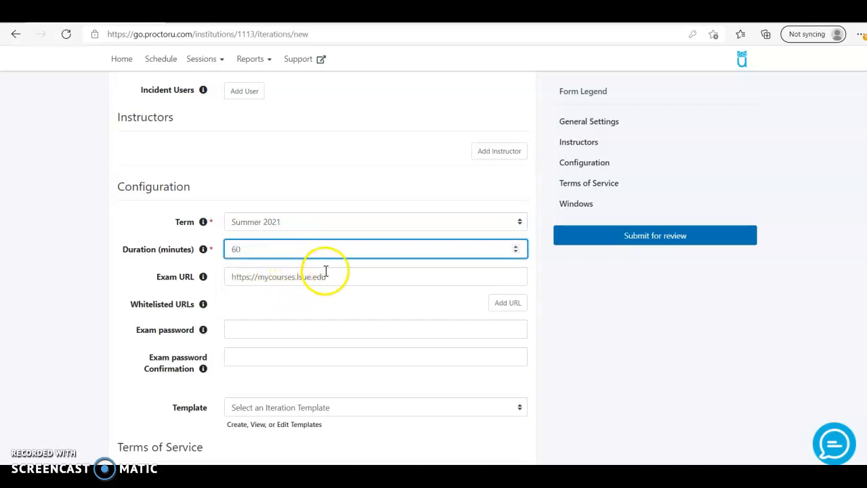
Step: Load the Pearson MyLab Math site in a new Edge tab and copy its URL
key("ctrl+t")
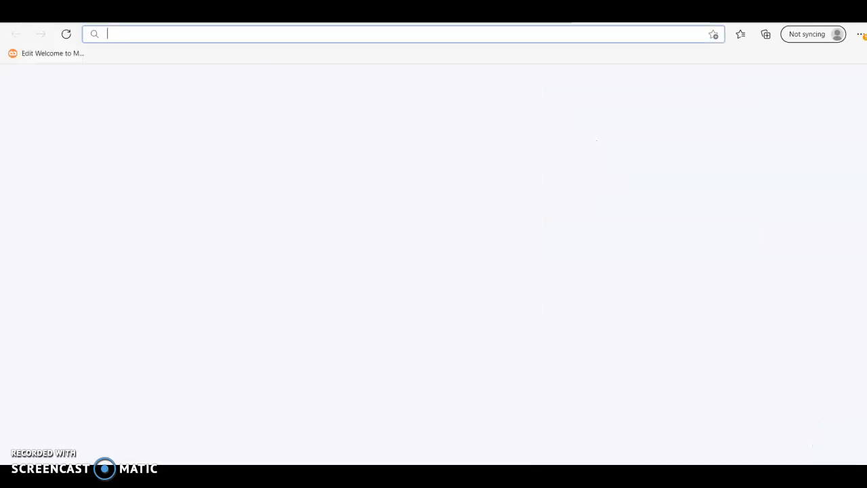
left_click(586, 33)
type("mymathlab.com")
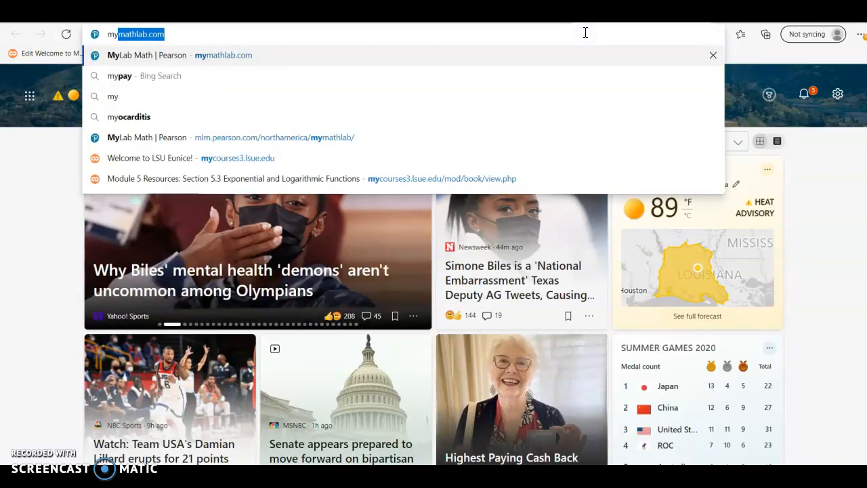
key("Return")
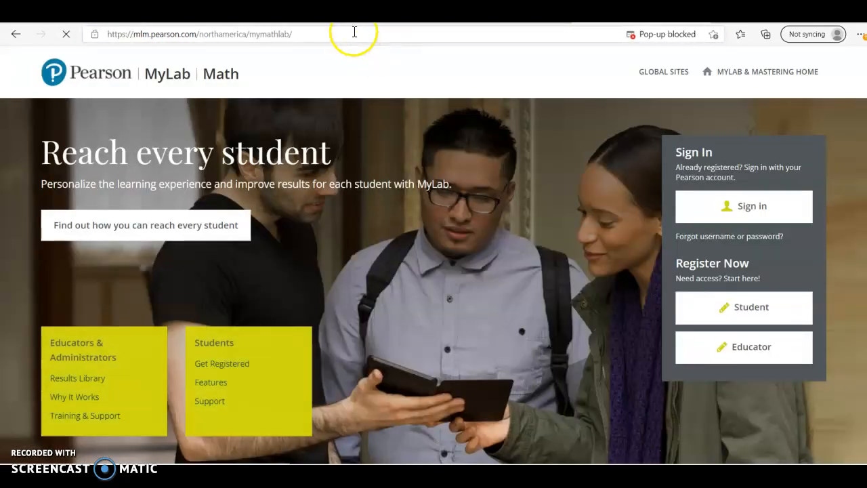
left_click(355, 32)
key("ctrl+c")
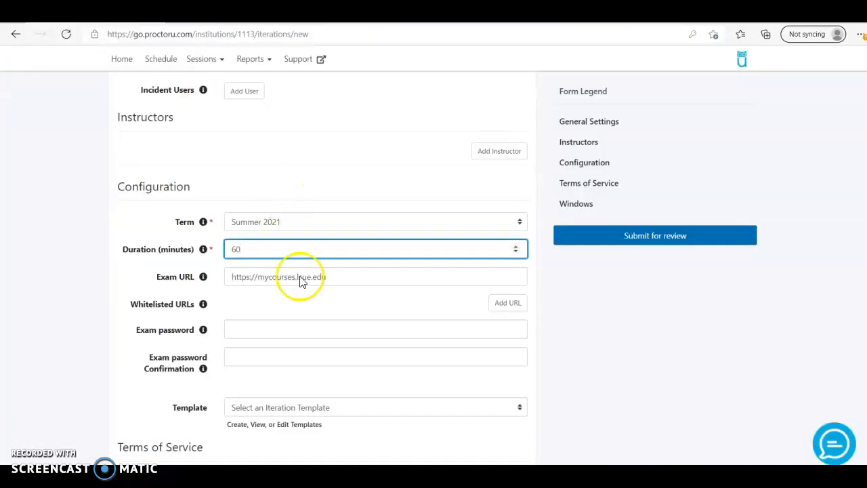
Step: Replace the Exam URL with the pasted MyLab Math address
right_click(332, 277)
double_click(332, 276)
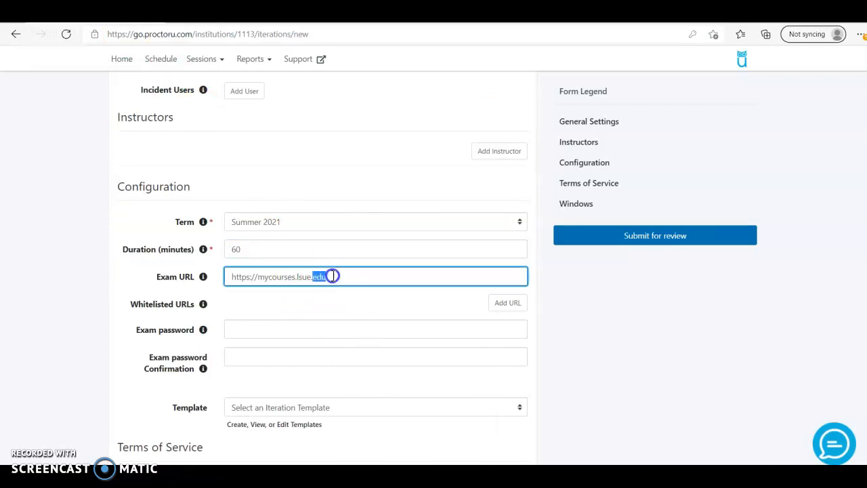
key("BackSpace")
key("BackSpace")
key("BackSpace")
key("BackSpace")
key("BackSpace")
key("BackSpace")
key("BackSpace")
key("BackSpace")
key("BackSpace")
key("BackSpace")
key("BackSpace")
key("BackSpace")
key("BackSpace")
key("BackSpace")
key("BackSpace")
key("BackSpace")
key("BackSpace")
key("BackSpace")
key("BackSpace")
key("BackSpace")
key("BackSpace")
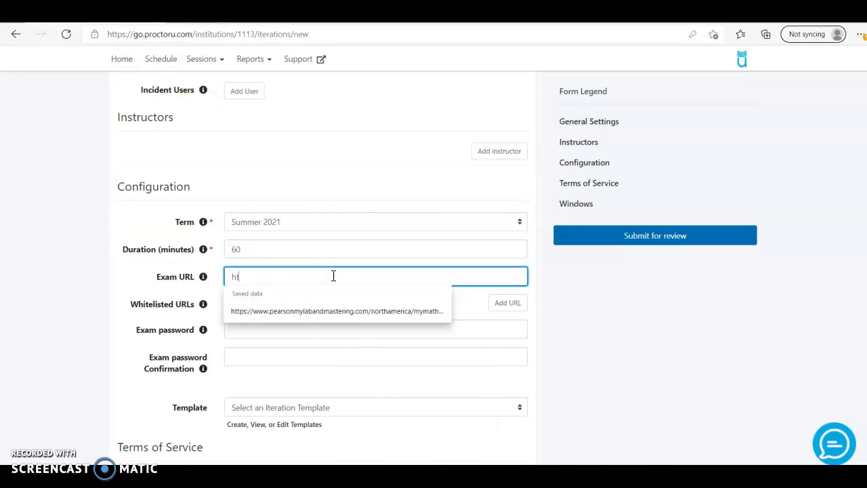
key("ctrl+v")
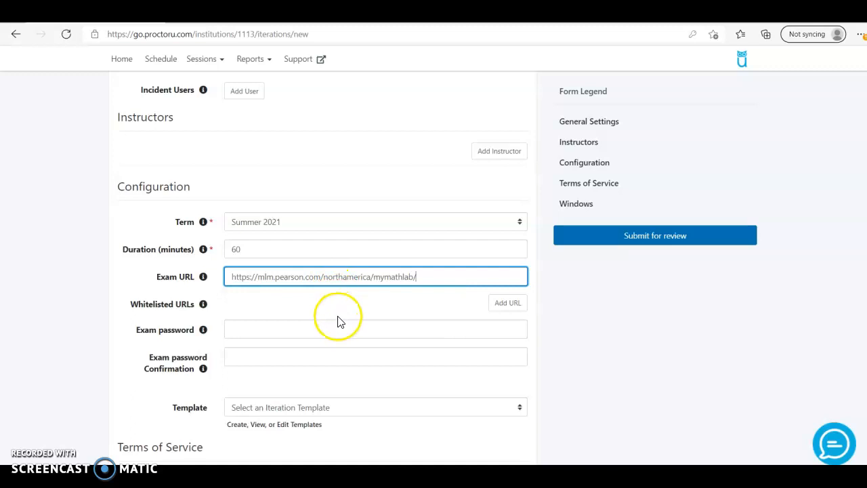
Step: Enter the exam password and its confirmation
left_click(321, 329)
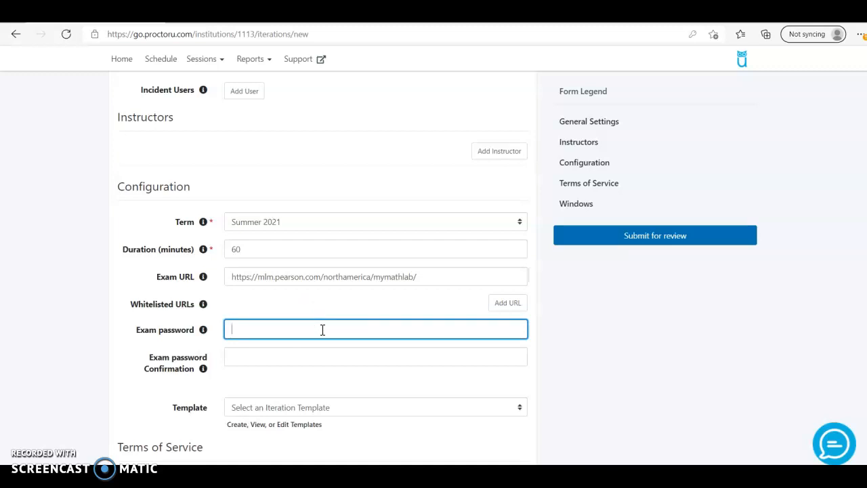
left_click(316, 356)
Step: Allow a graphing calculator and two sheets of scratch paper during the exam
scroll(316, 356, "down", 3)
scroll(329, 304, "down", 4)
scroll(267, 258, "down", 2)
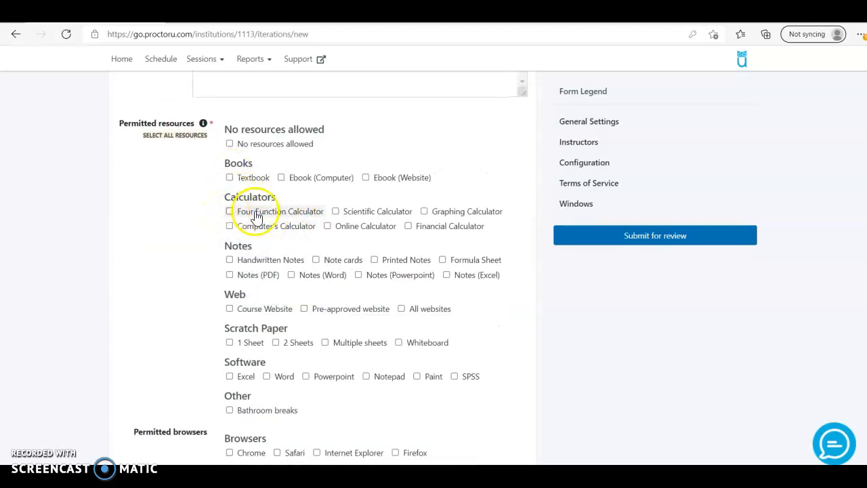
left_click(424, 211)
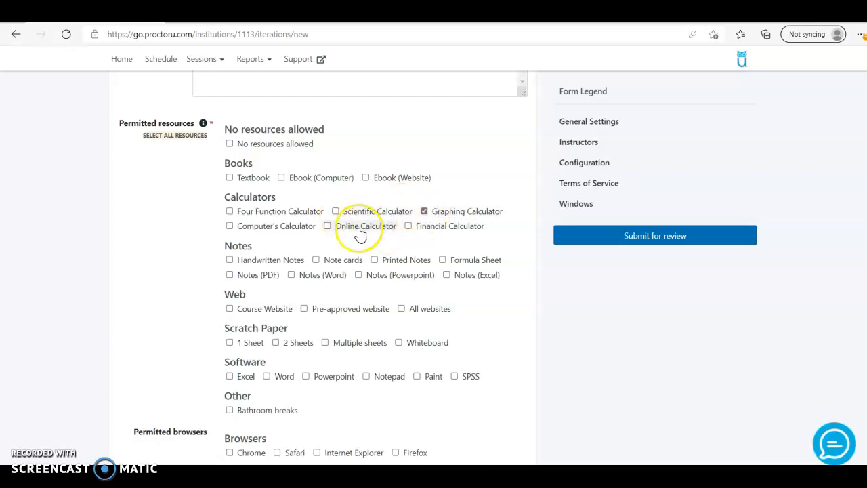
scroll(354, 242, "down", 2)
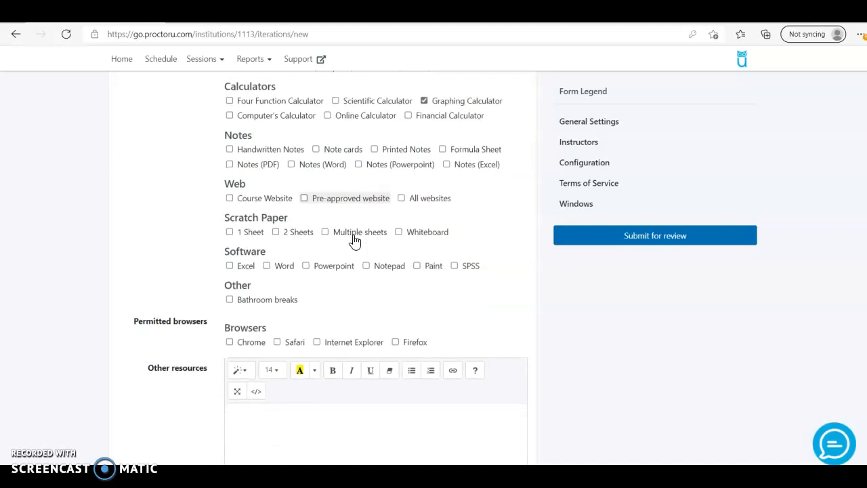
left_click(276, 232)
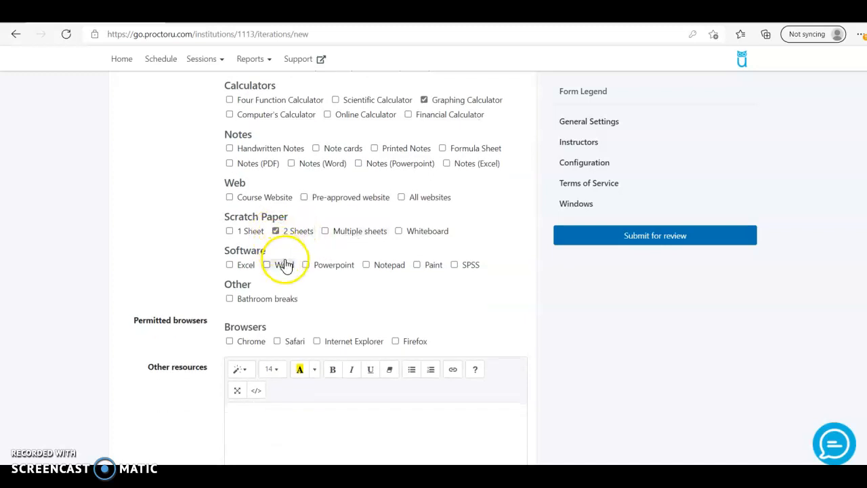
Step: Bring up the saved suggestions in the Expected No. of Test-Takers field
scroll(292, 281, "down", 1)
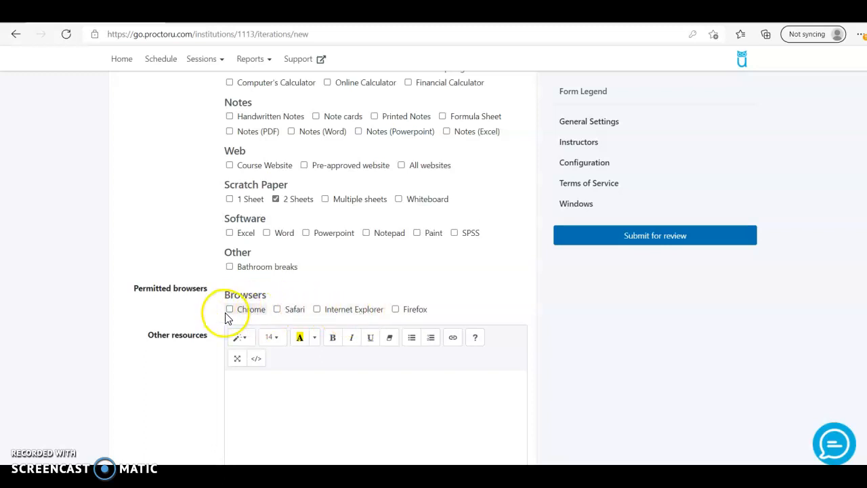
scroll(234, 314, "down", 2)
scroll(291, 311, "down", 1)
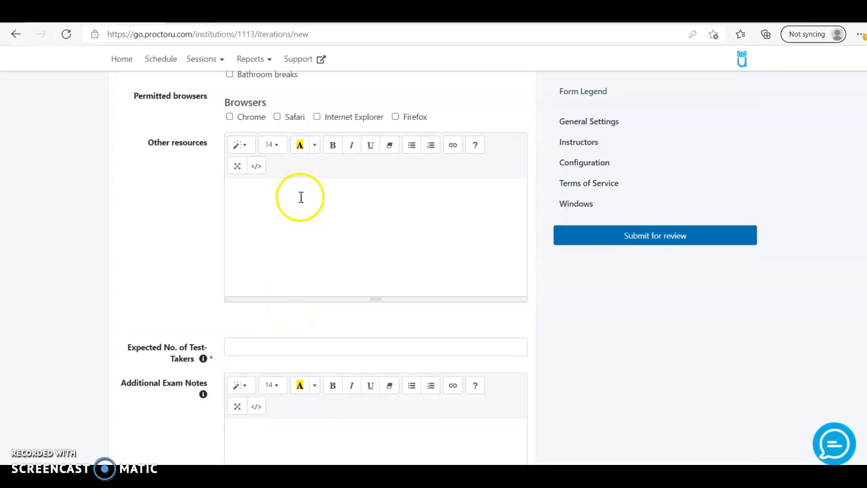
scroll(301, 197, "down", 1)
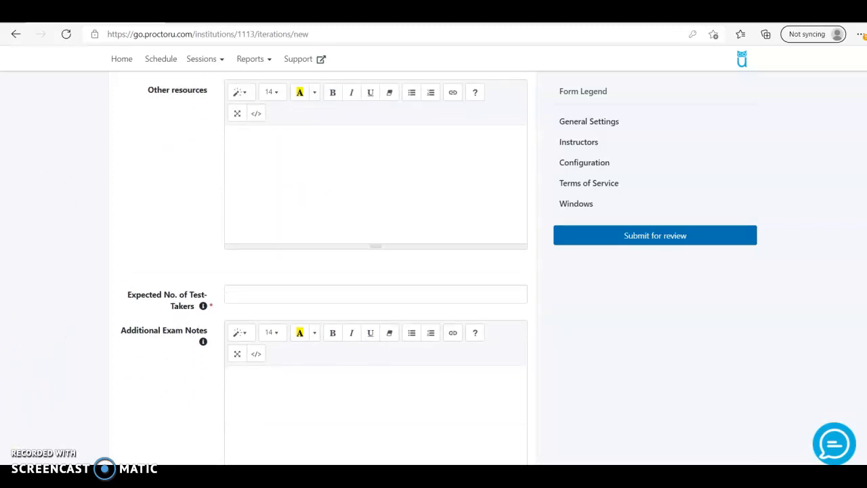
left_click(287, 292)
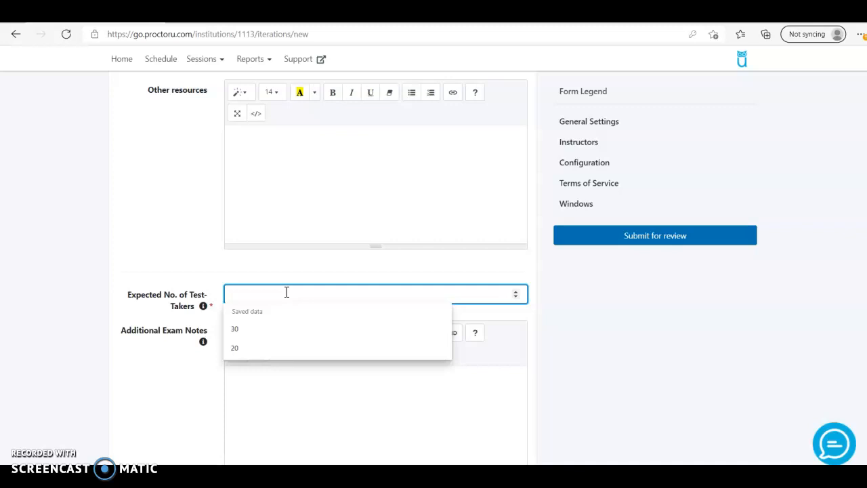
Step: Set the expected number of test-takers to 20
type("020")
left_click(166, 268)
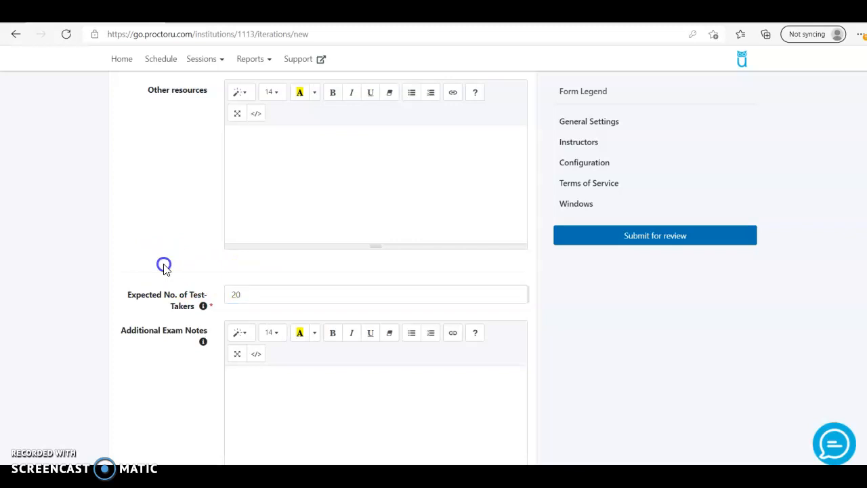
scroll(188, 295, "down", 1)
scroll(188, 295, "down", 1)
Step: Add an exam note giving one student 90 minutes of extended time
left_click(274, 259)
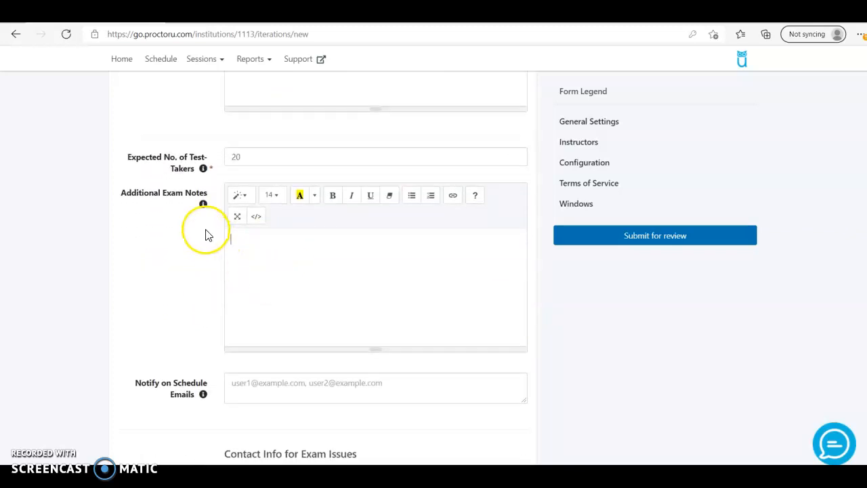
left_click(282, 258)
type("John Doe ")
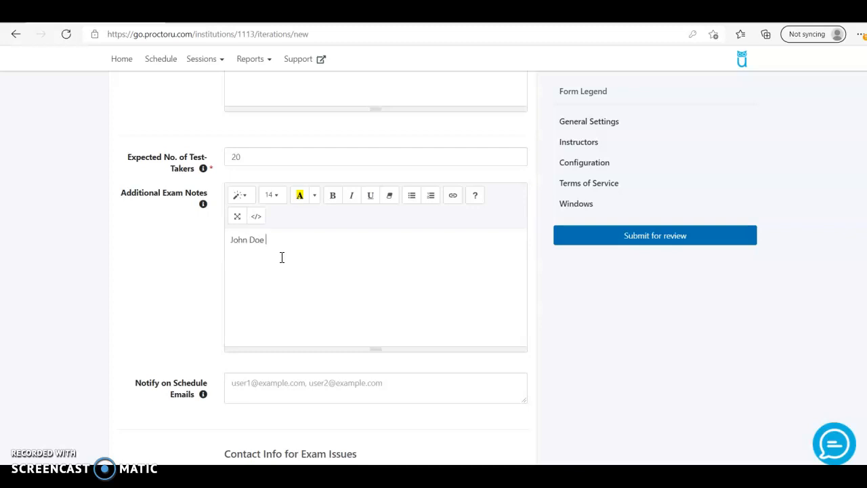
type("gets extended time. He gets 90 minu")
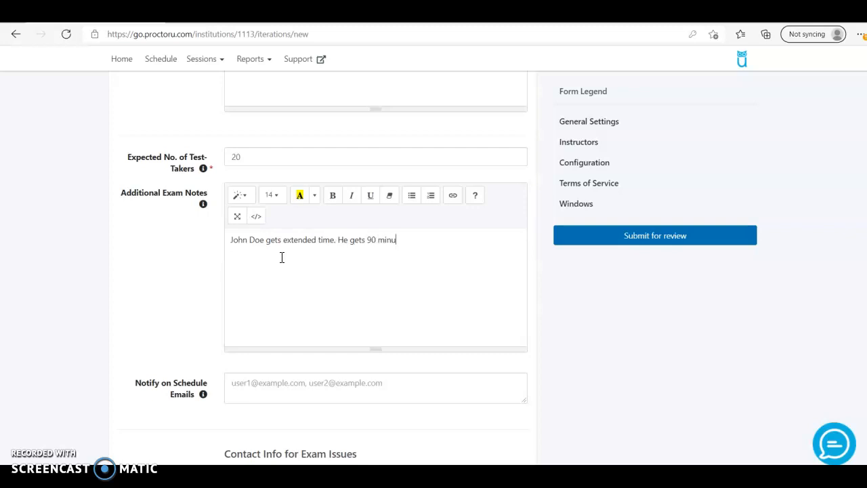
type("tes to the exam.")
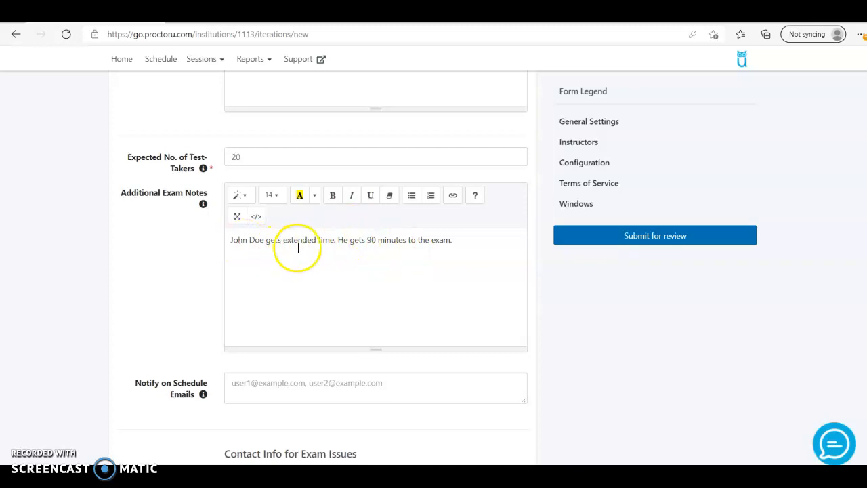
scroll(308, 265, "down", 3)
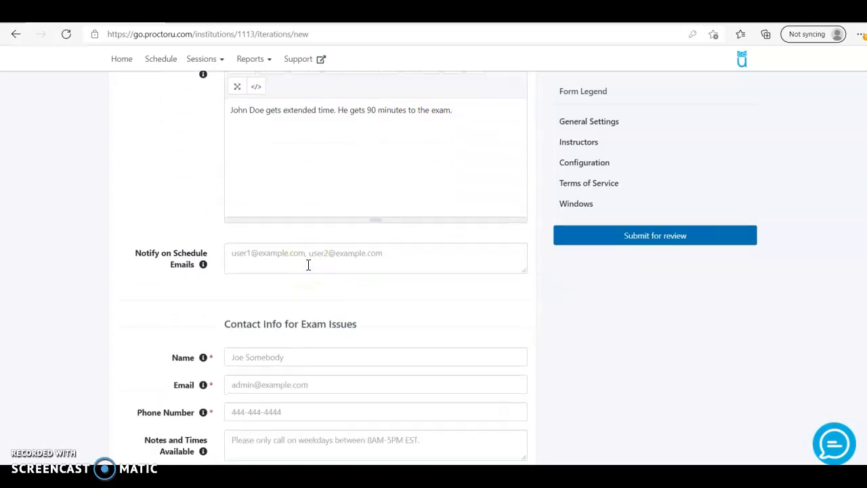
left_click(296, 262)
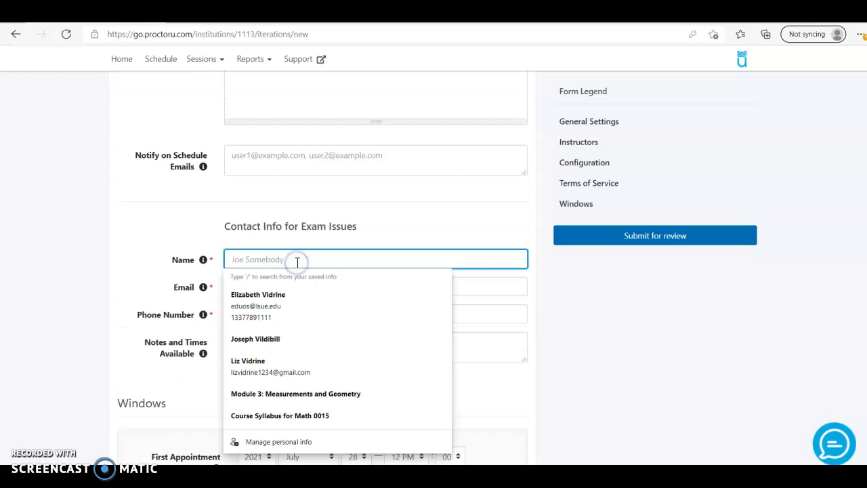
Step: Autofill the exam-issues contact name, e-mail and phone from saved details
left_click(296, 299)
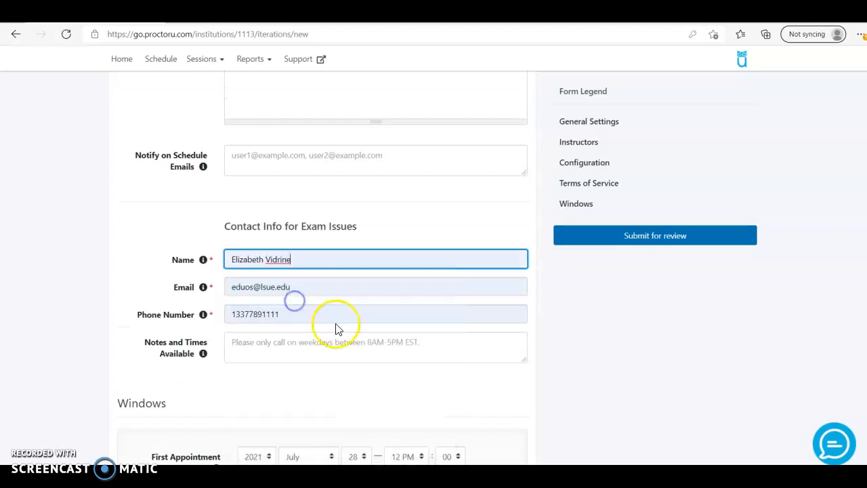
scroll(354, 337, "down", 1)
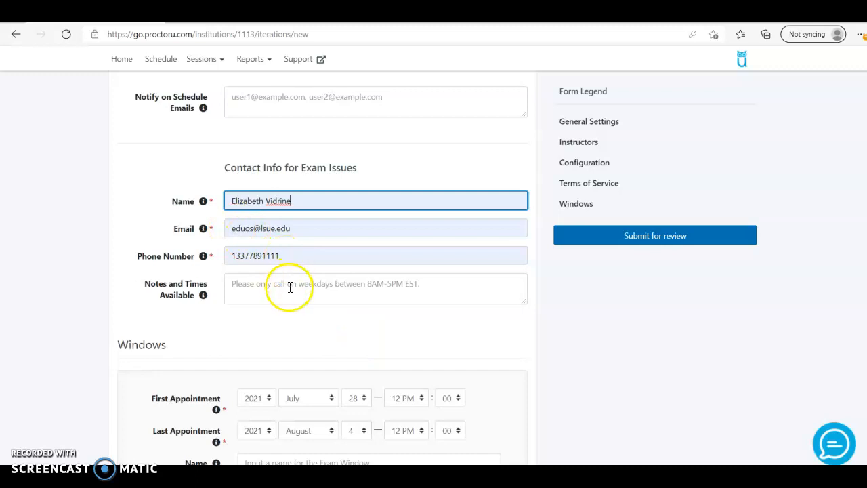
scroll(289, 285, "down", 2)
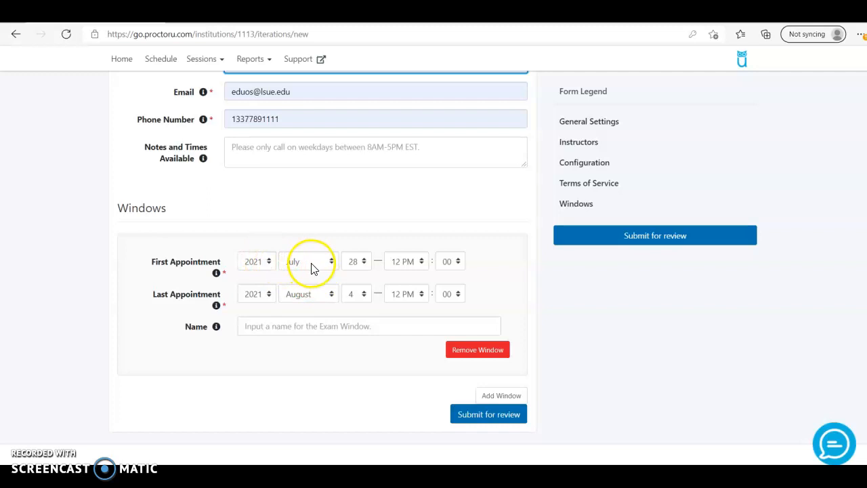
Step: Set the first appointment date to August 23
left_click(311, 268)
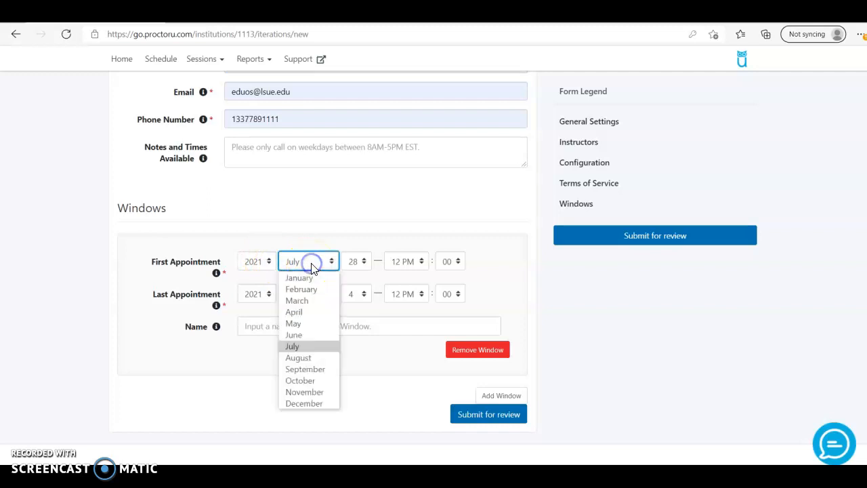
left_click(316, 358)
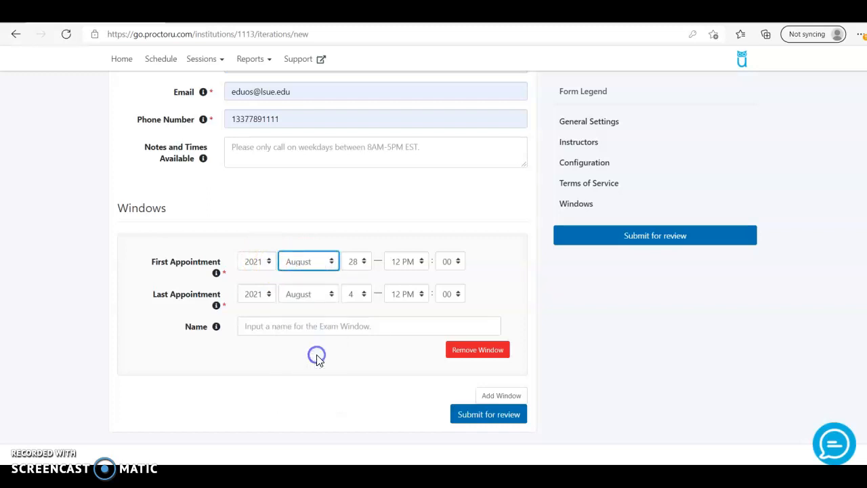
left_click(360, 263)
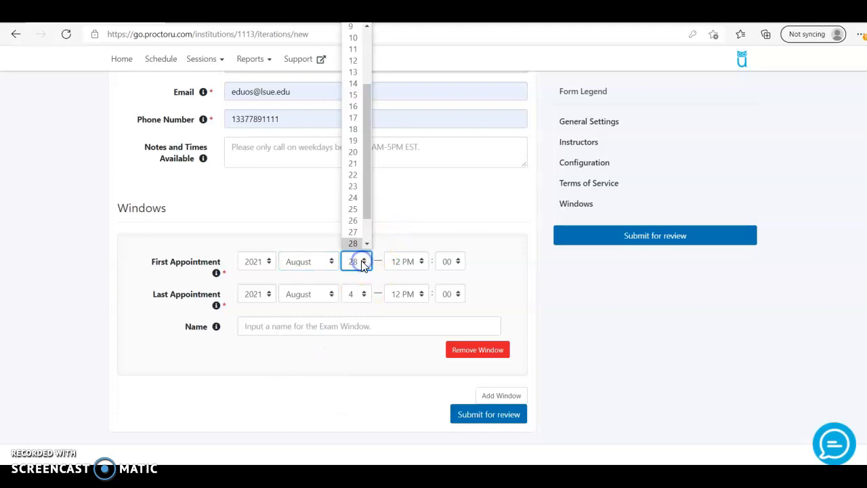
left_click(353, 186)
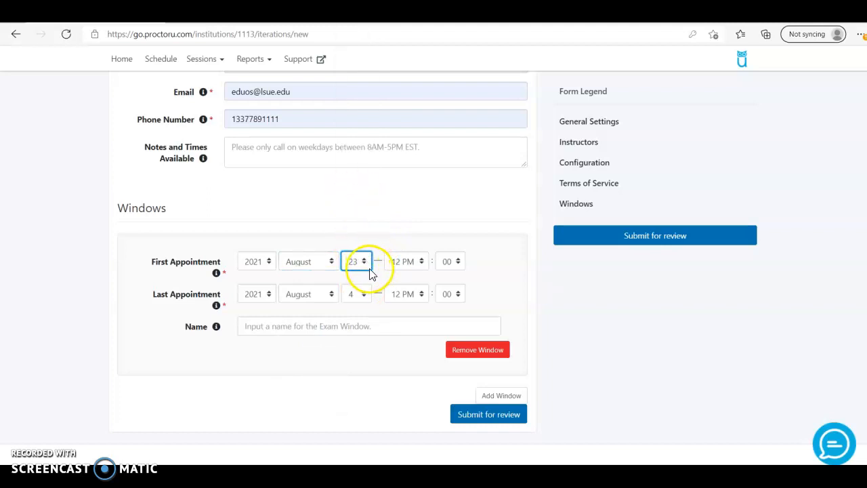
scroll(370, 271, "down", 1)
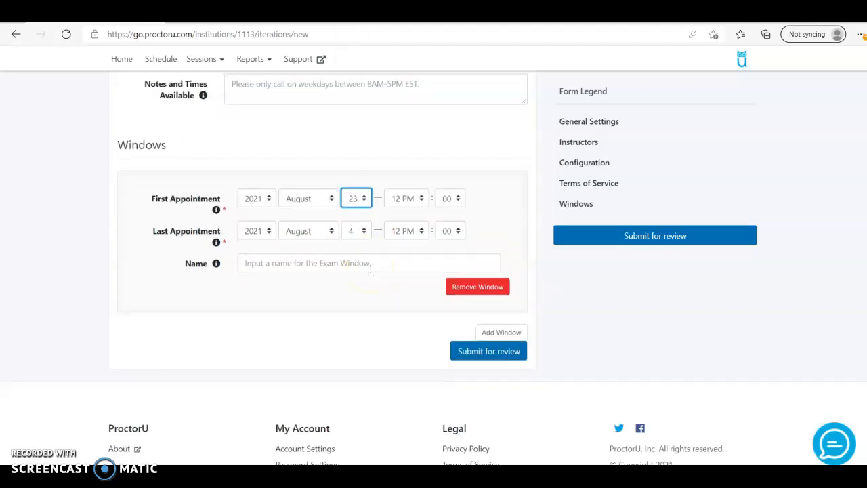
Step: Set the last appointment date to August 31
left_click(311, 239)
left_click(315, 327)
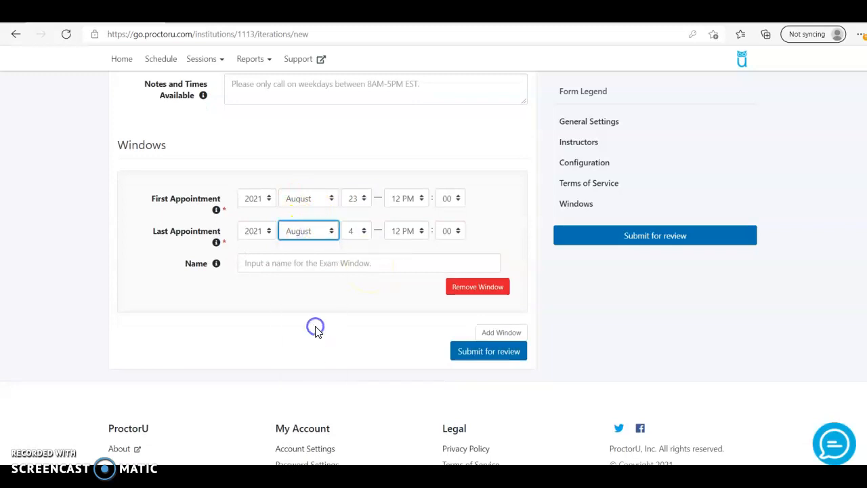
left_click(360, 238)
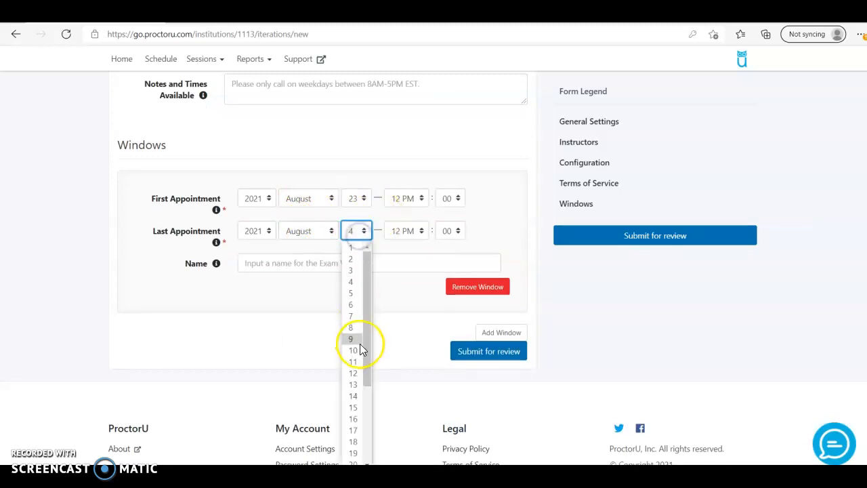
scroll(360, 344, "down", 2)
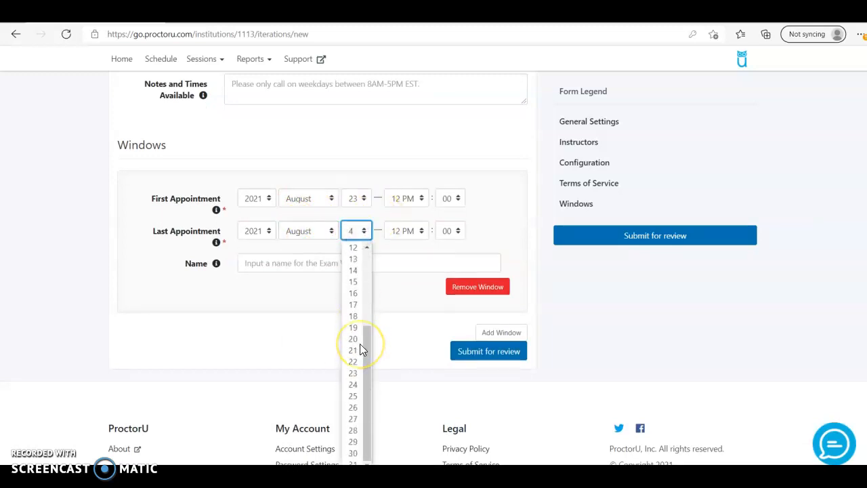
left_click(357, 461)
scroll(400, 315, "down", 1)
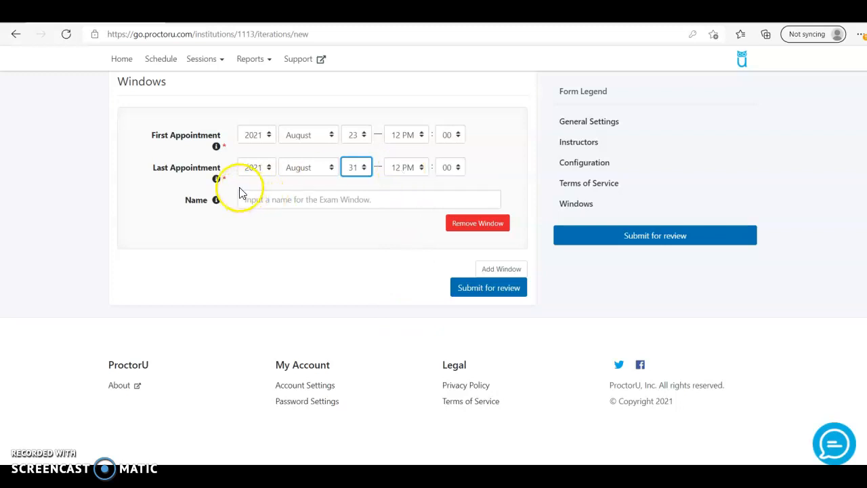
Step: Check the last-appointment help text and set its hour to 03 PM
left_click(220, 180)
left_click(217, 179)
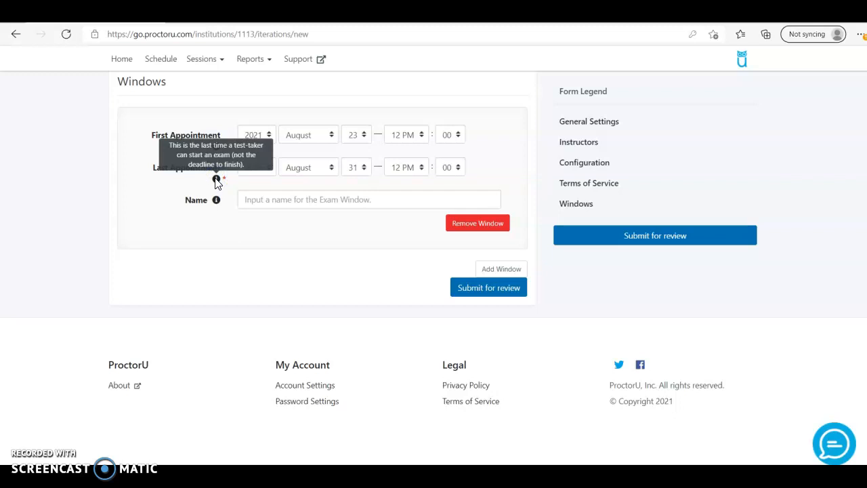
left_click(416, 173)
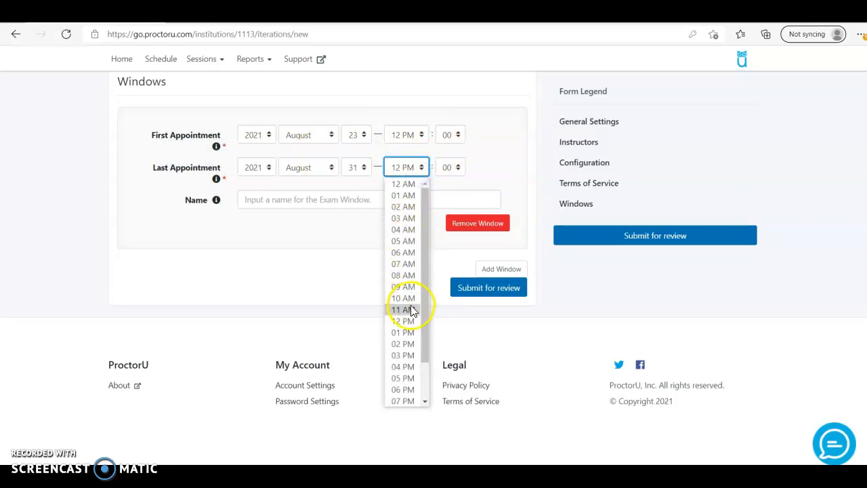
left_click(412, 348)
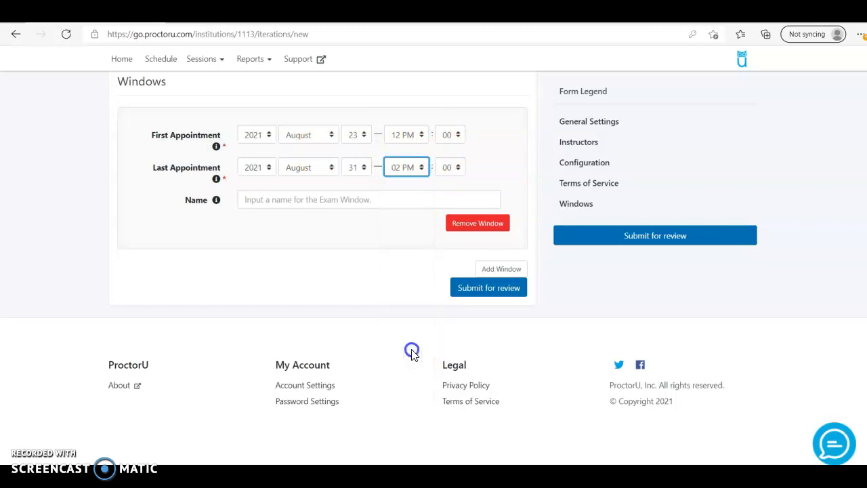
left_click(421, 167)
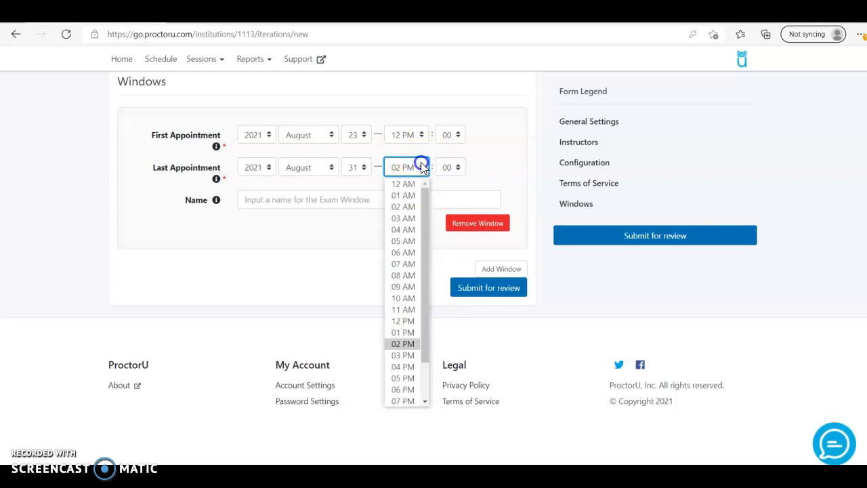
left_click(403, 355)
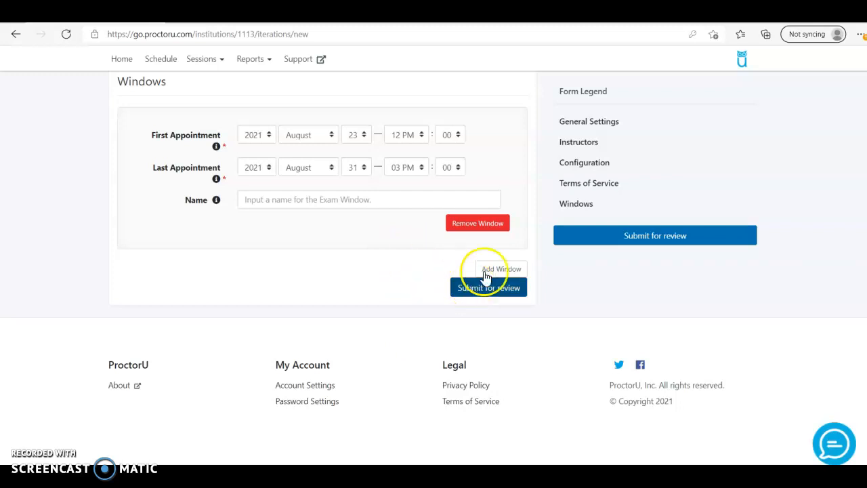
scroll(503, 147, "up", 10)
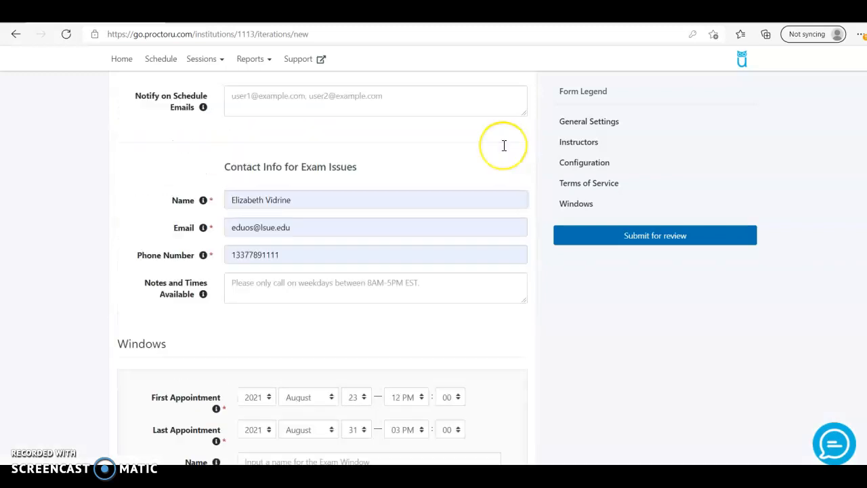
scroll(504, 147, "up", 10)
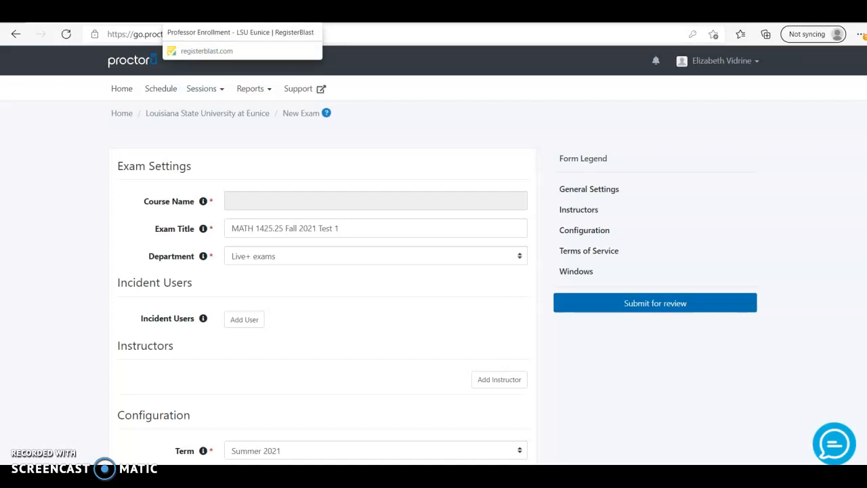
Step: In the RegisterBlast tab, change the address from /Professor/enroll to /Professor/Login and load it
left_click(241, 13)
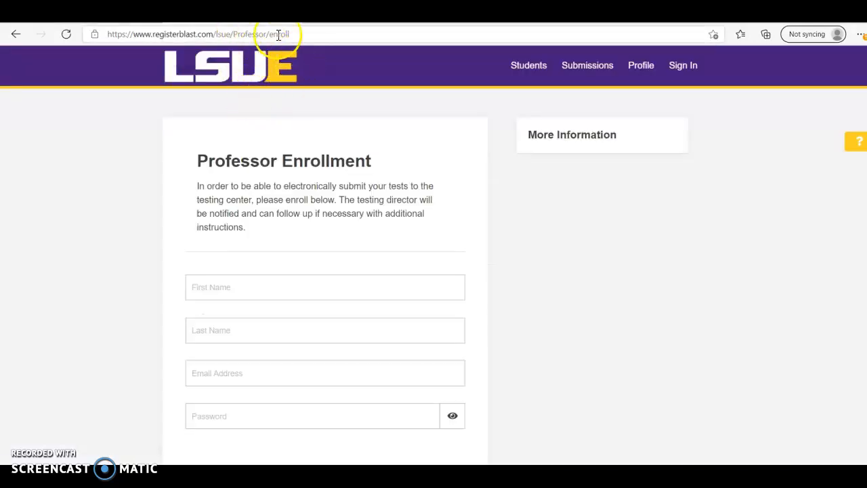
left_click_drag(297, 34, 75, 46)
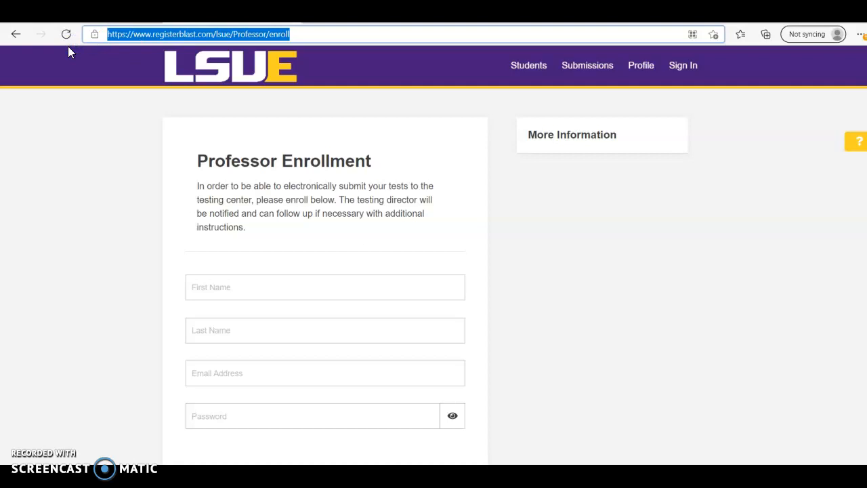
scroll(350, 218, "down", 2)
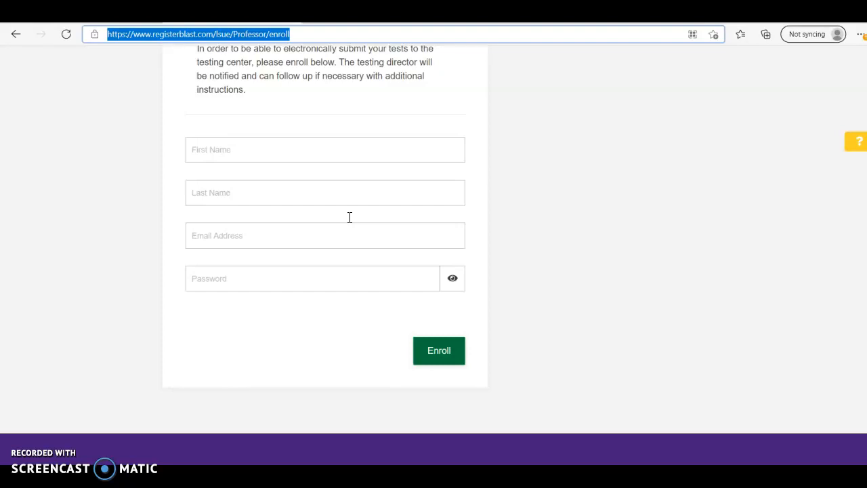
scroll(350, 217, "up", 3)
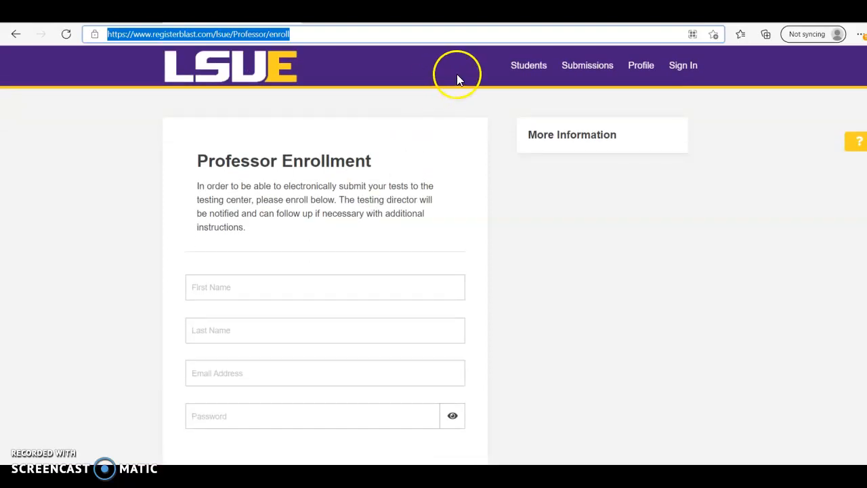
type("https://www.registerblast.com/lsue/Professor/Login")
key("Return")
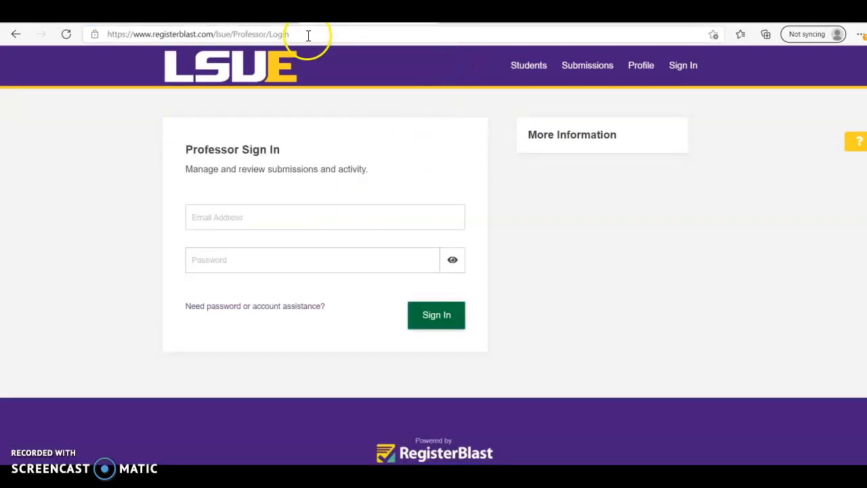
Step: Sign in to RegisterBlast with the saved professor email and password to reach the July 2021 Students list
left_click_drag(306, 35, 110, 69)
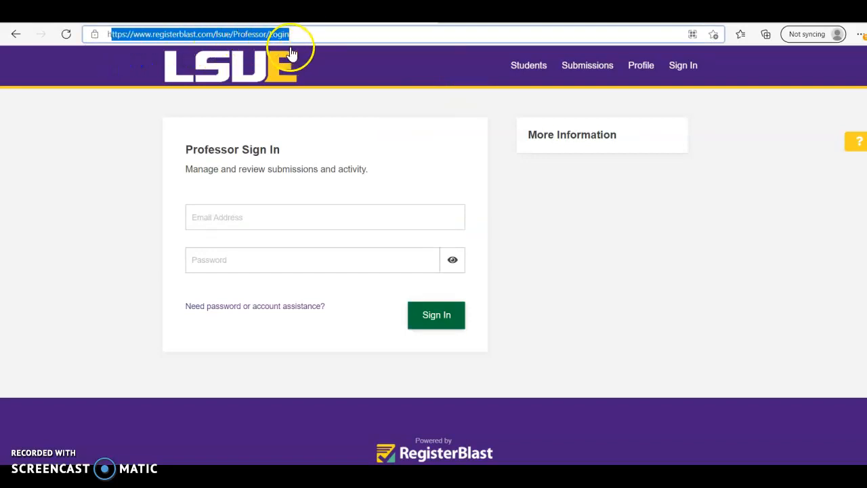
right_click(341, 189)
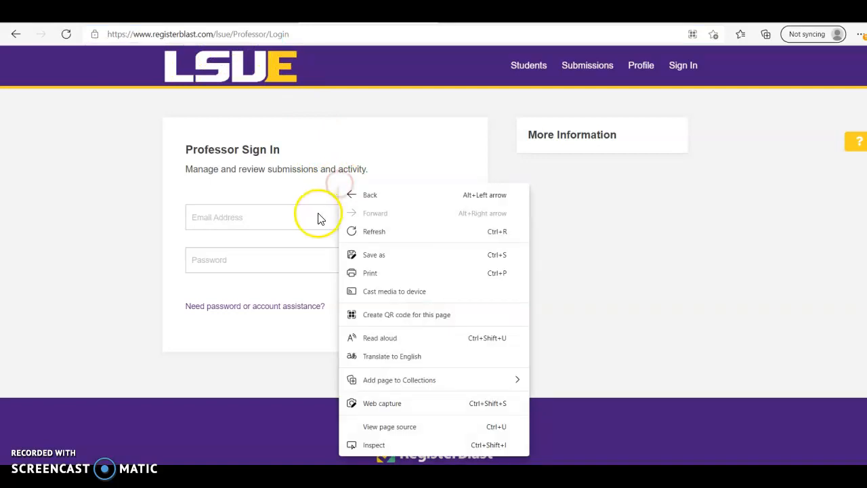
left_click(315, 215)
left_click(269, 259)
left_click(275, 264)
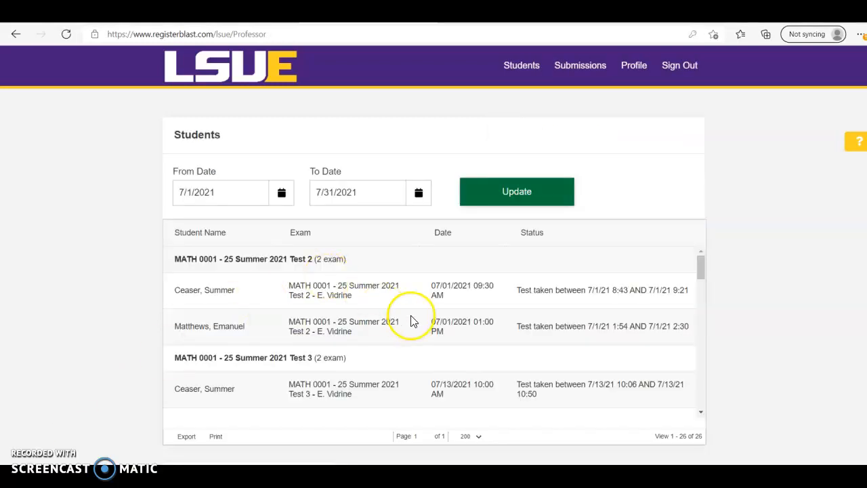
left_click(572, 71)
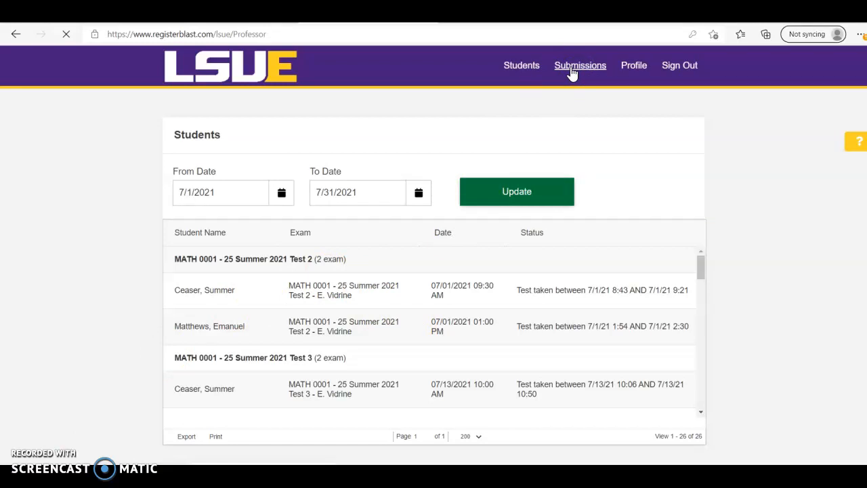
Step: Start a new test submission and replace the test name with 'MATH 1425-25 Fall 2021 Test 1'
left_click(679, 140)
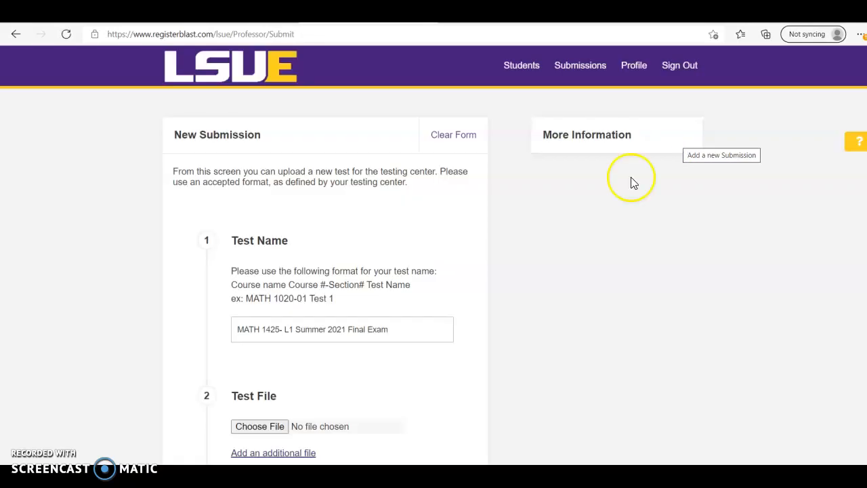
scroll(513, 294, "down", 2)
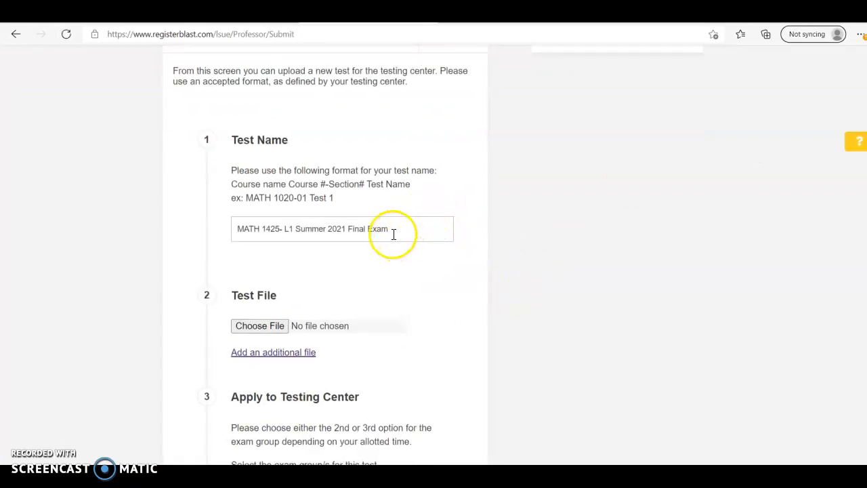
left_click_drag(393, 234, 240, 236)
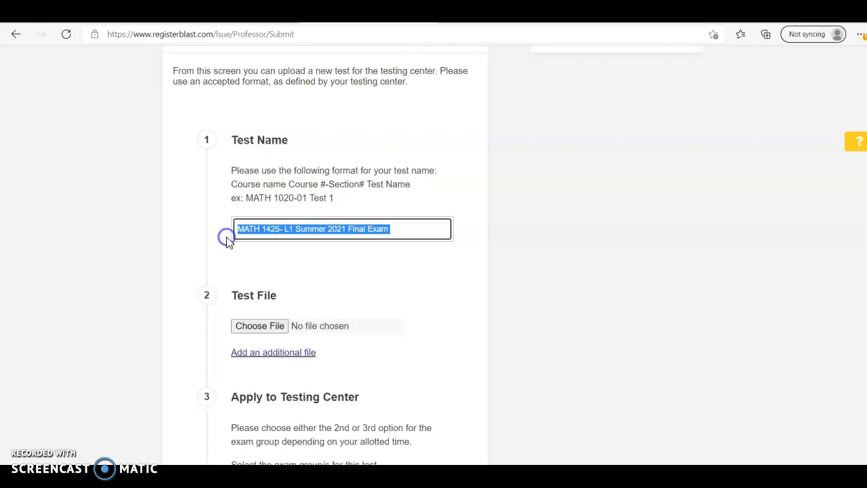
type("MATH 1425")
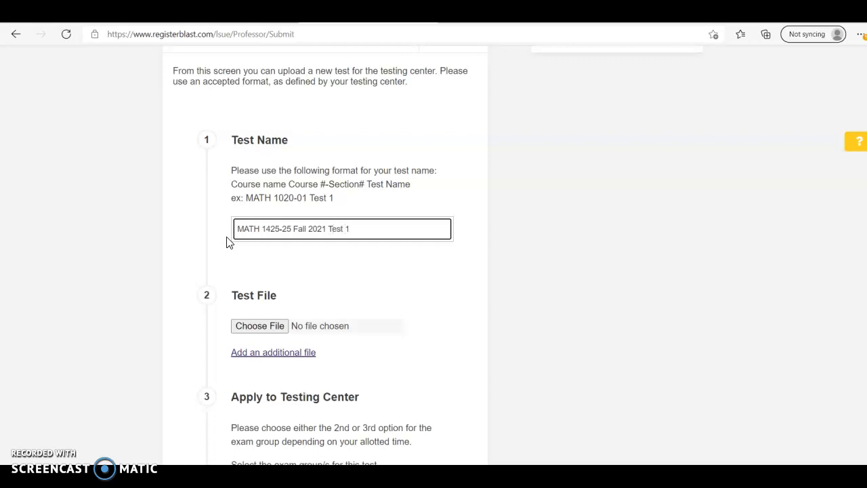
scroll(359, 332, "down", 5)
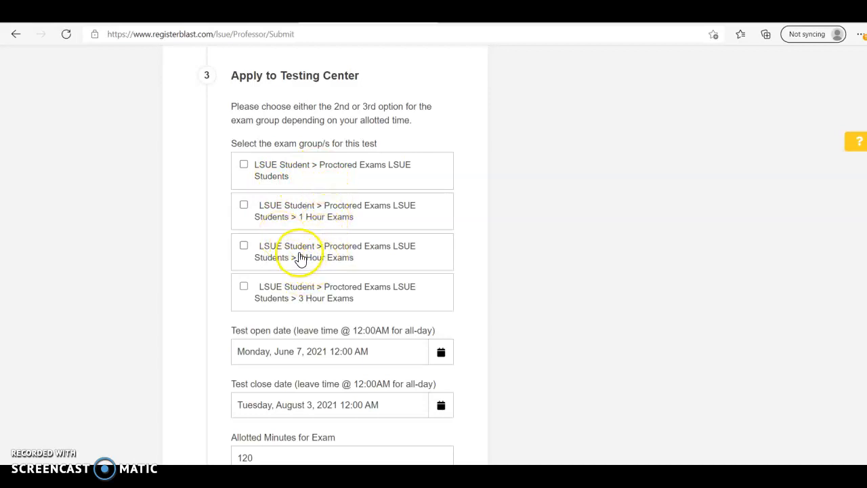
Step: Assign the test to the 1 Hour Exams group and set the open date to August 23, 2021
left_click(245, 207)
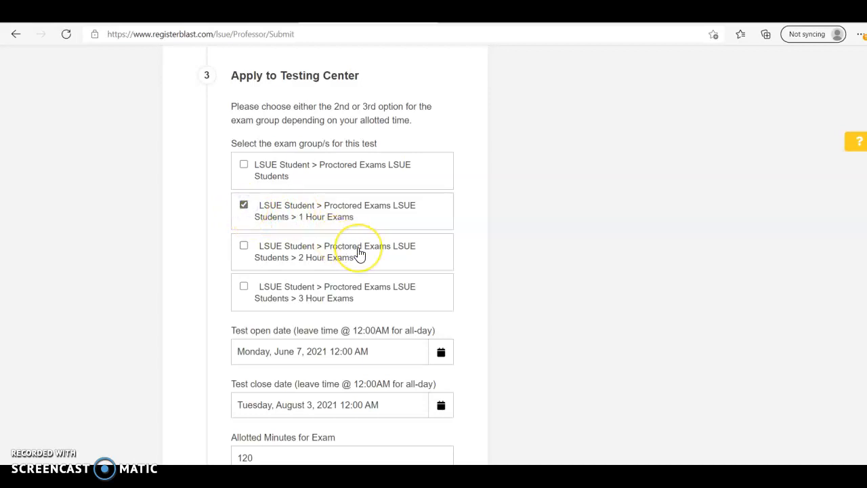
scroll(359, 254, "down", 2)
left_click(440, 231)
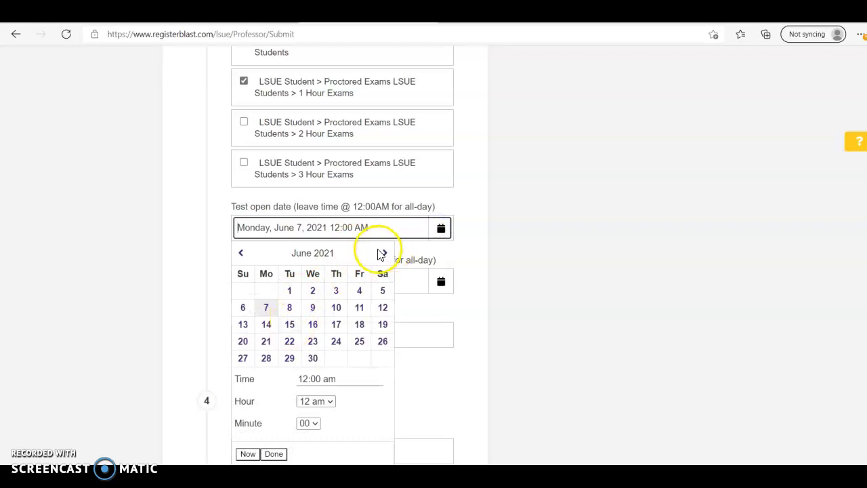
left_click(383, 254)
left_click(384, 254)
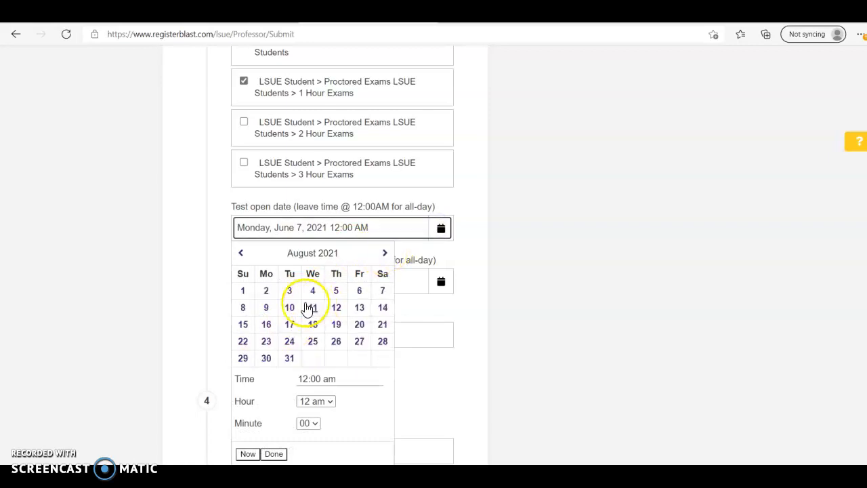
left_click(266, 341)
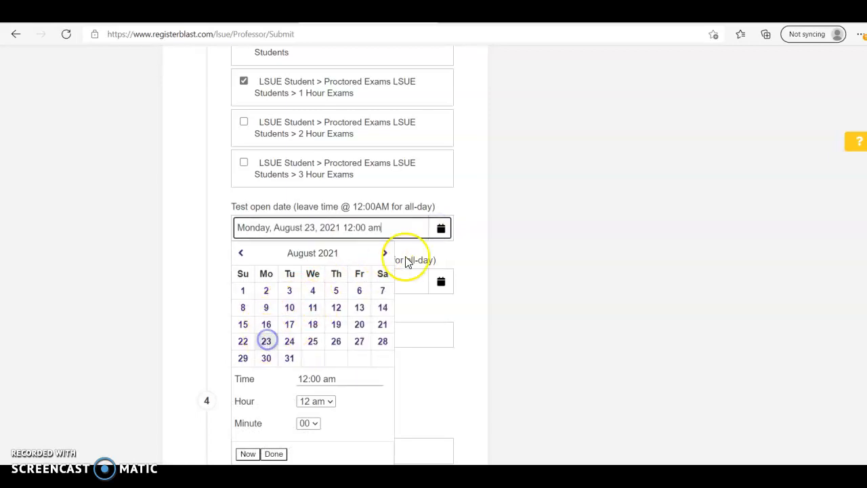
left_click(489, 248)
Step: Set the close date to August 31, 2021 and select the 120 allotted minutes for replacement
left_click(442, 282)
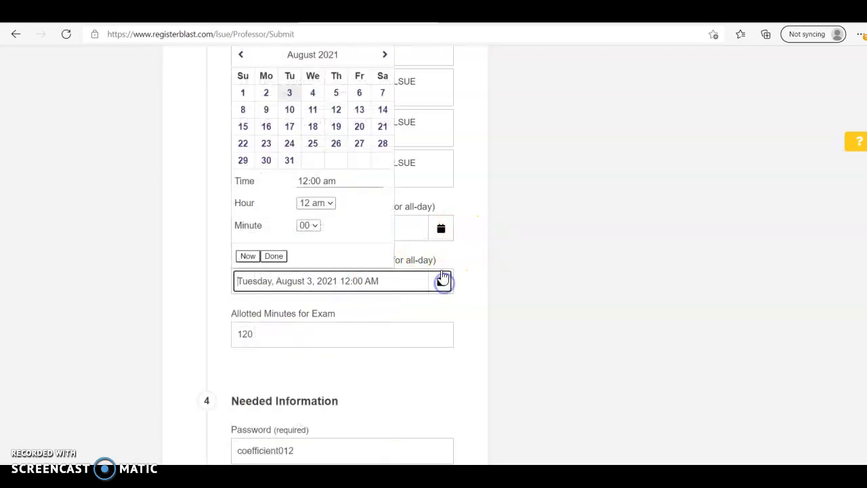
left_click(290, 160)
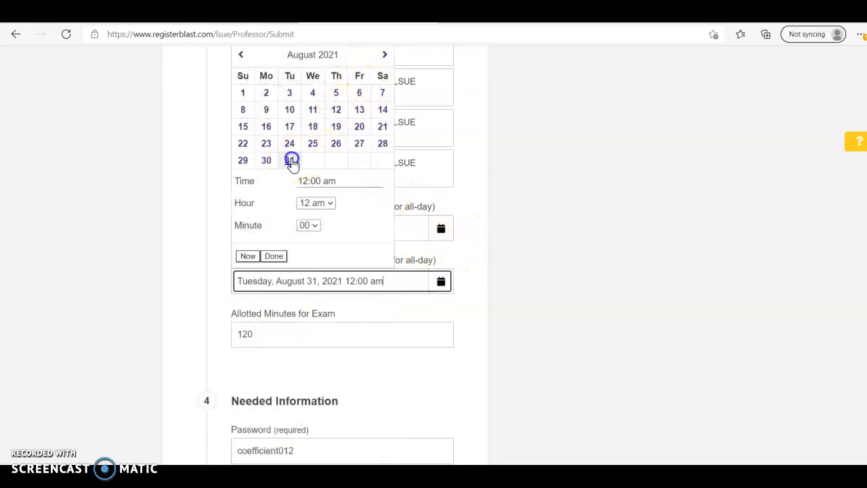
left_click(492, 295)
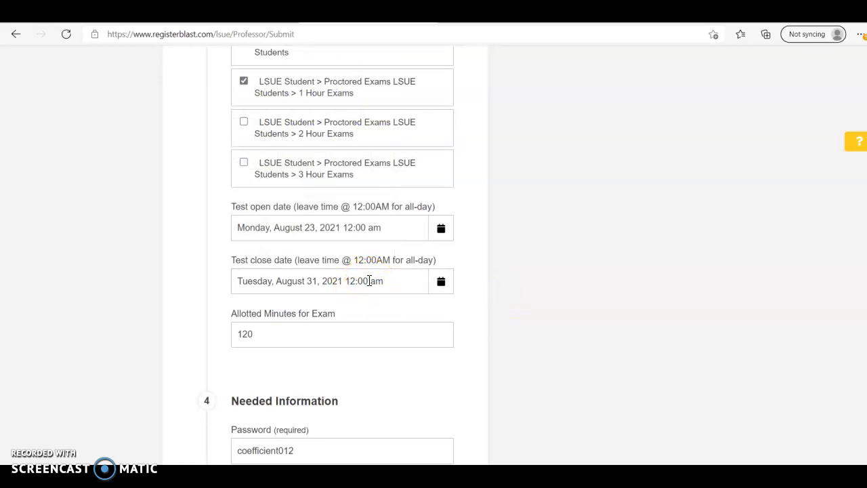
left_click_drag(265, 332, 222, 339)
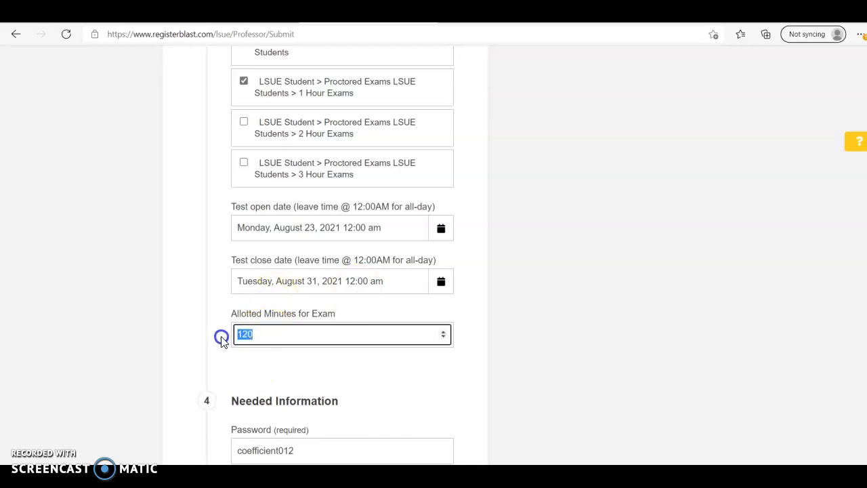
Step: Enter 60 allotted minutes and replace the exam password with a new one
type("60")
scroll(219, 344, "down", 3)
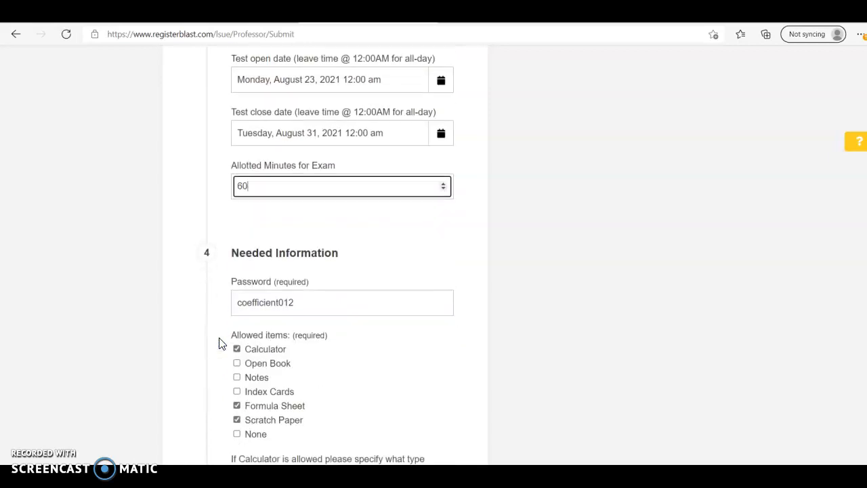
left_click_drag(304, 273, 219, 280)
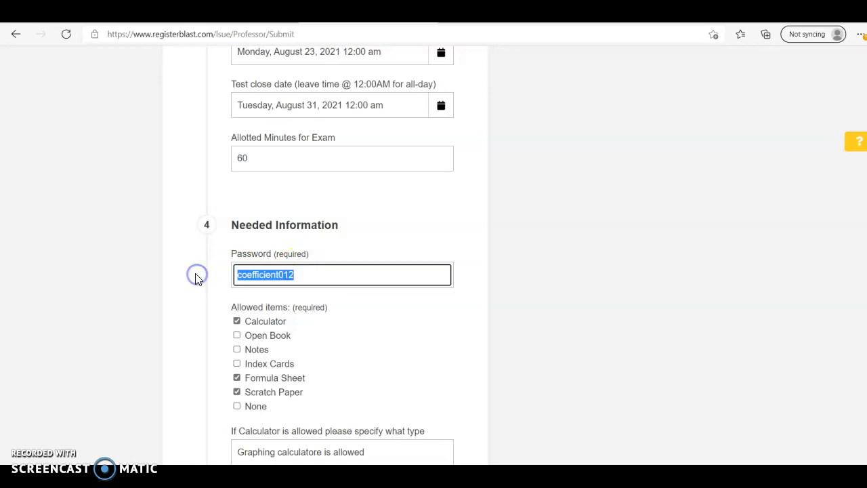
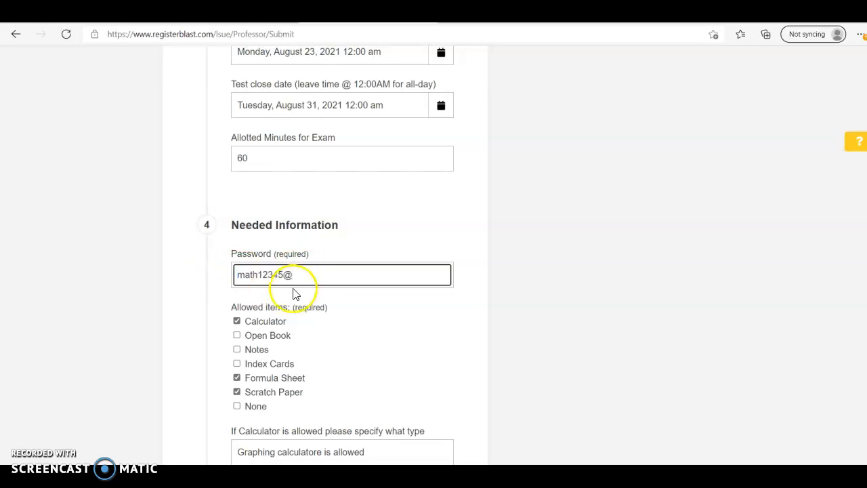
Step: Uncheck Formula Sheet, leaving Calculator and Scratch Paper as allowed items
scroll(339, 318, "down", 2)
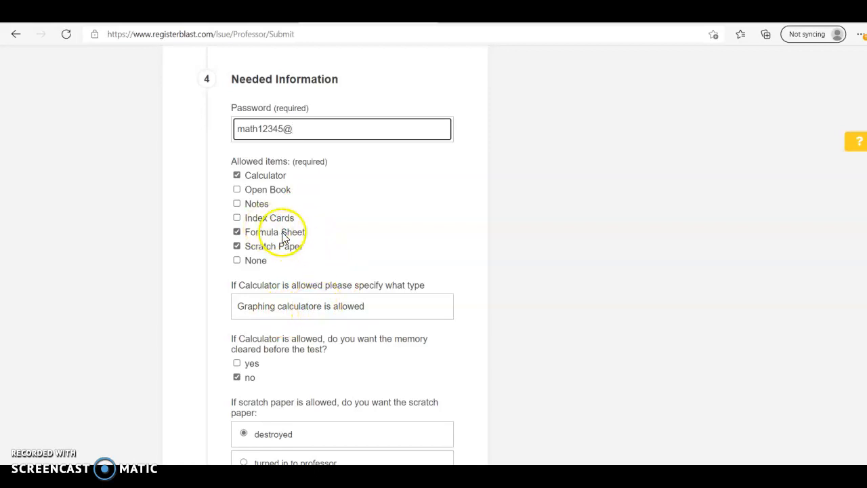
left_click(237, 232)
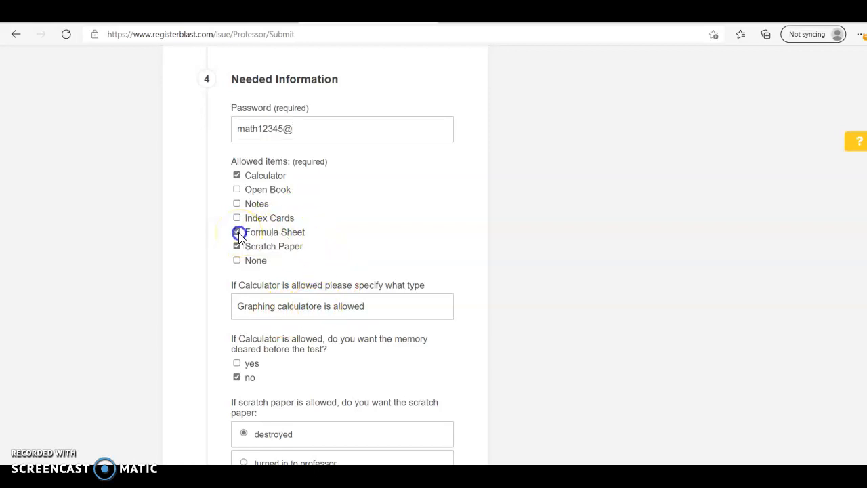
scroll(362, 271, "down", 1)
scroll(363, 271, "down", 1)
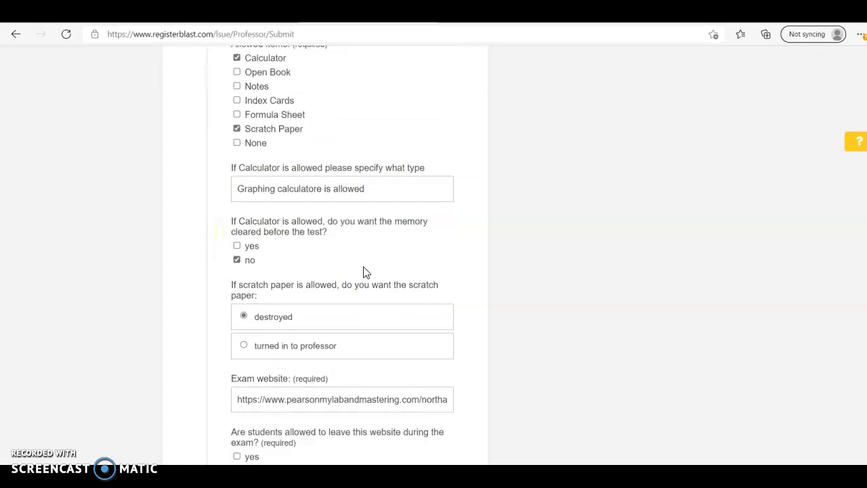
scroll(364, 271, "down", 1)
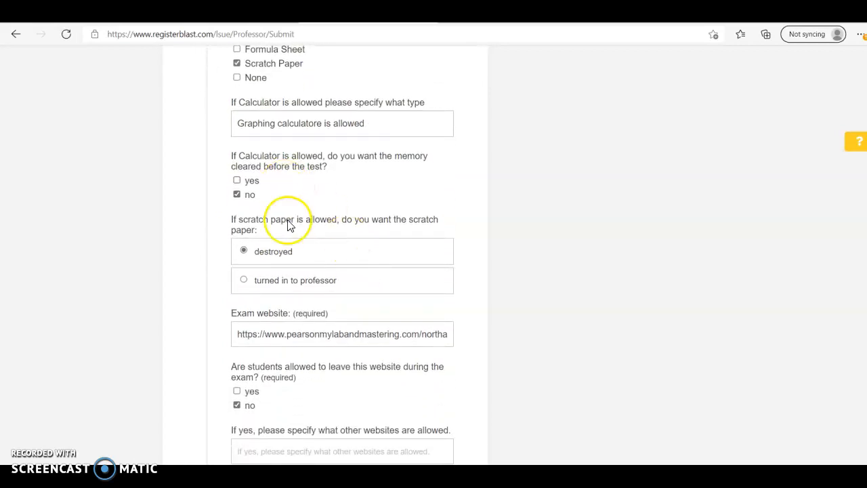
scroll(285, 261, "down", 1)
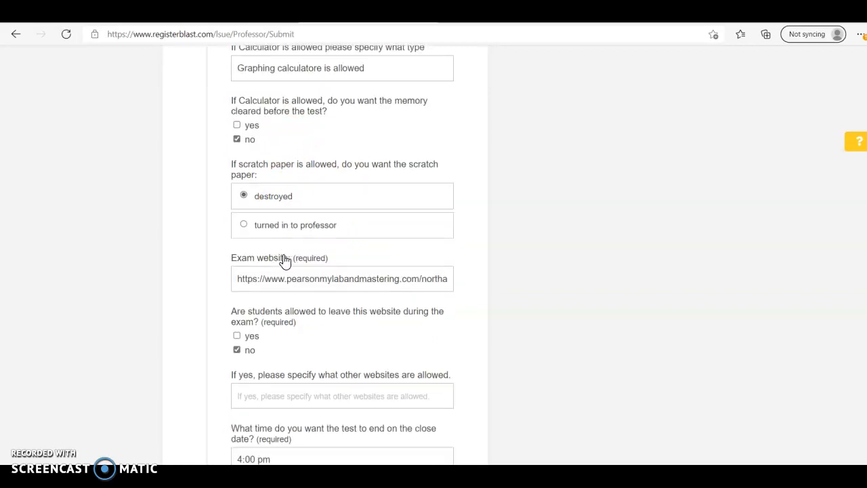
left_click(293, 263)
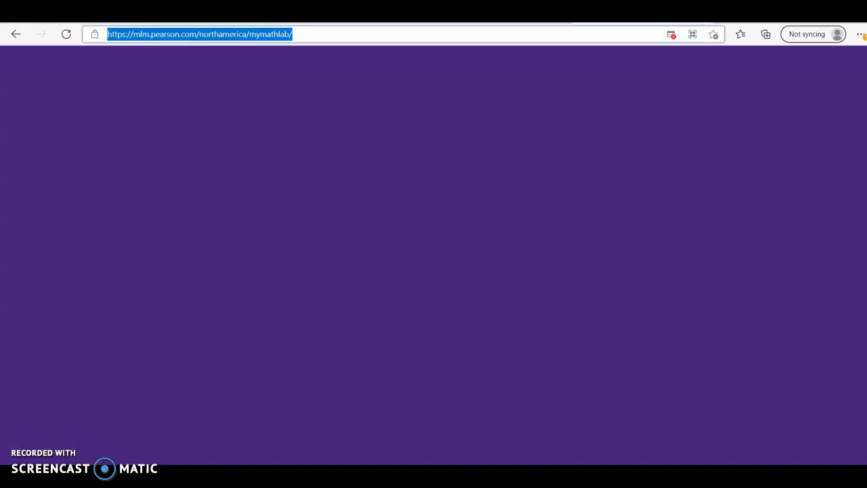
left_click(356, 34)
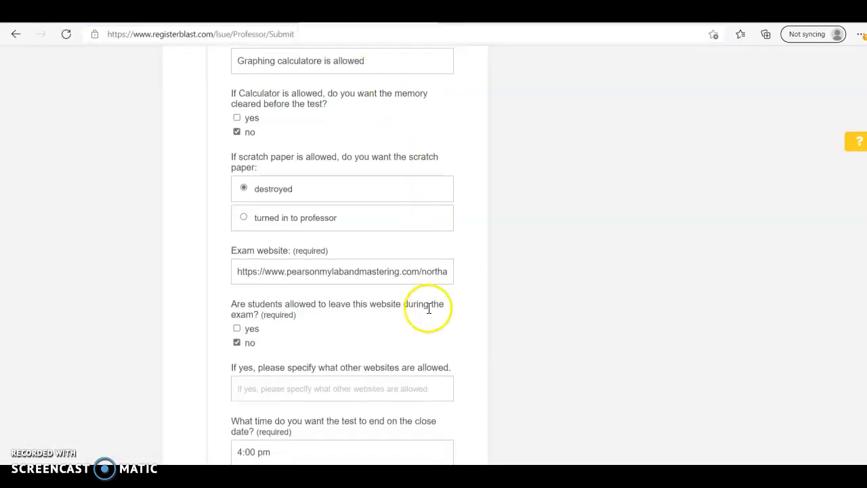
scroll(426, 309, "down", 3)
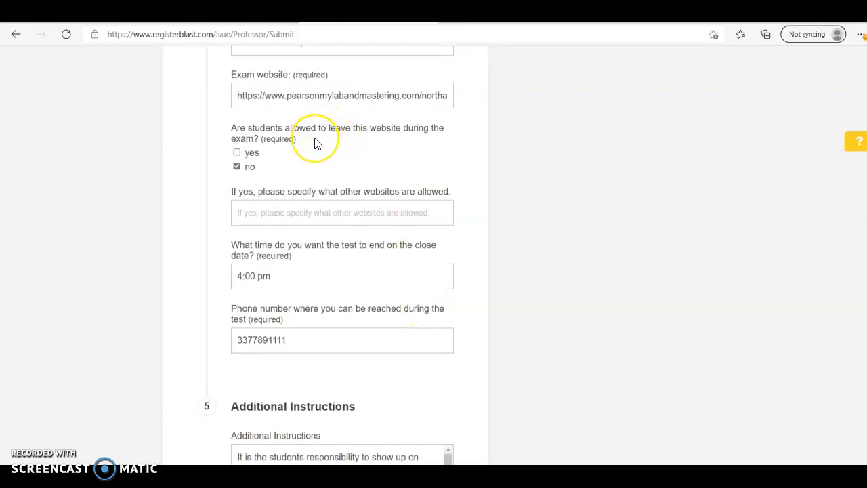
Step: Review the 4:00 pm test end time and the contact phone number on the submission form
scroll(315, 143, "down", 1)
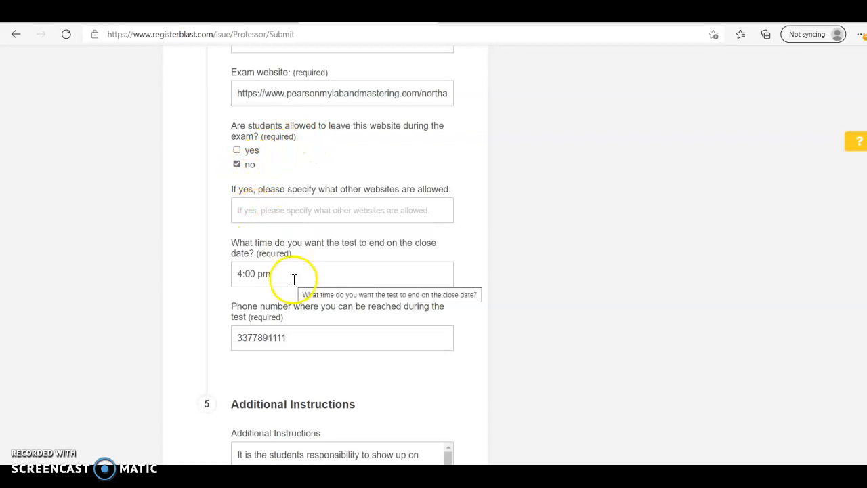
scroll(294, 279, "down", 1)
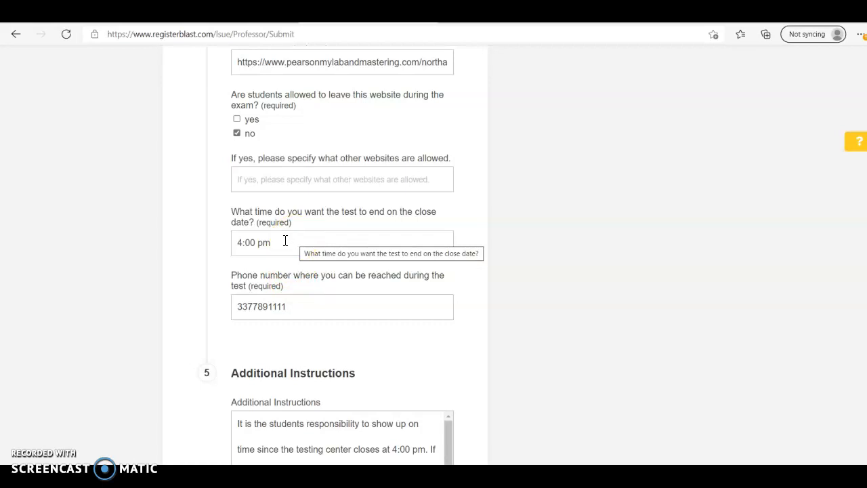
left_click(288, 255)
scroll(338, 358, "down", 1)
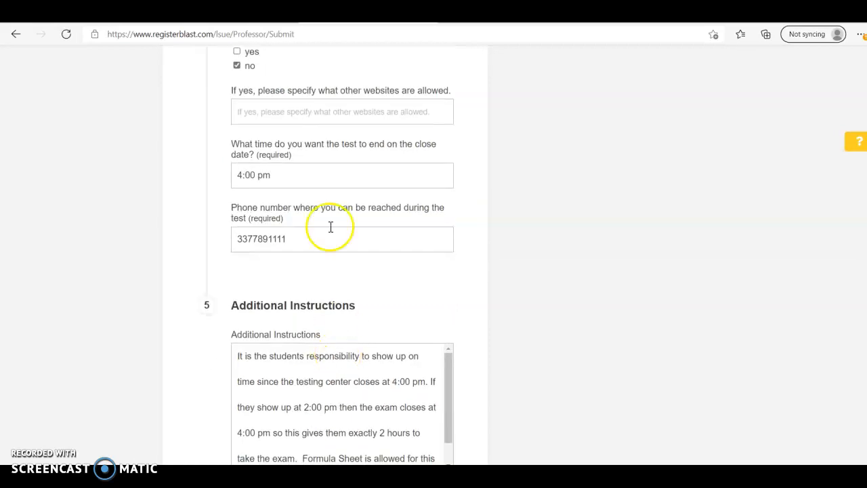
scroll(315, 215, "down", 1)
left_click(280, 170)
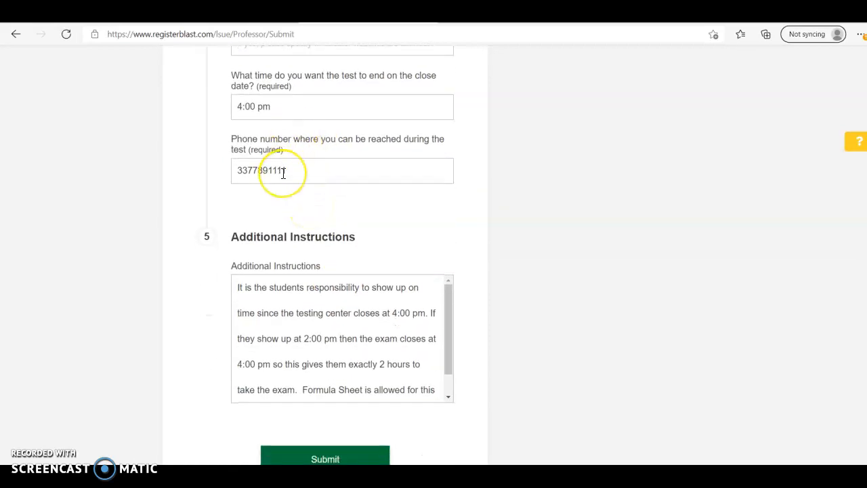
Step: Scroll back to the top of the form and check the test name entry
scroll(284, 173, "down", 2)
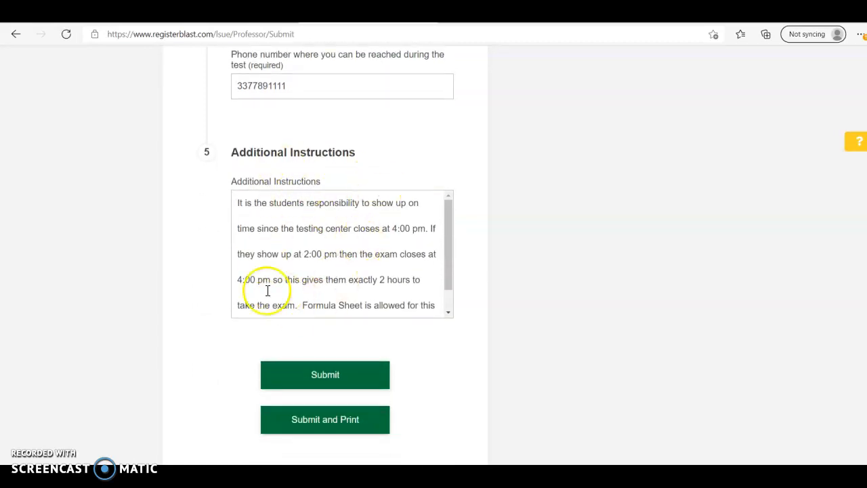
scroll(248, 269, "down", 1)
scroll(247, 270, "up", 1)
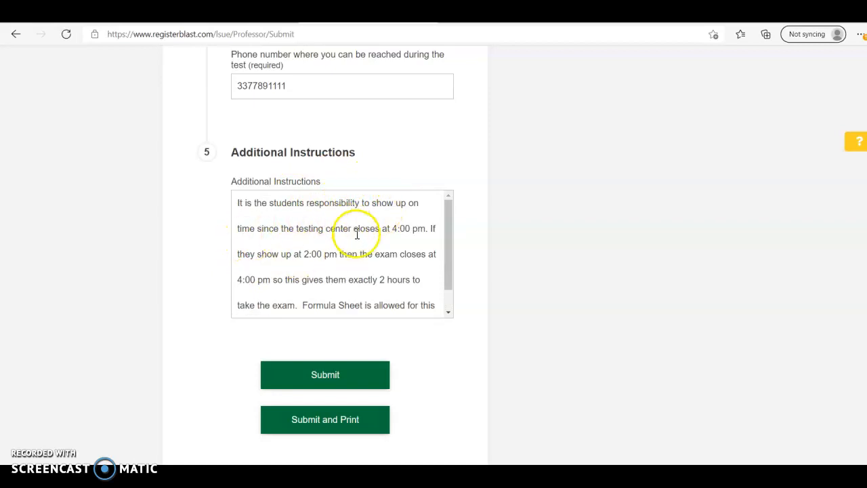
scroll(357, 234, "down", 1)
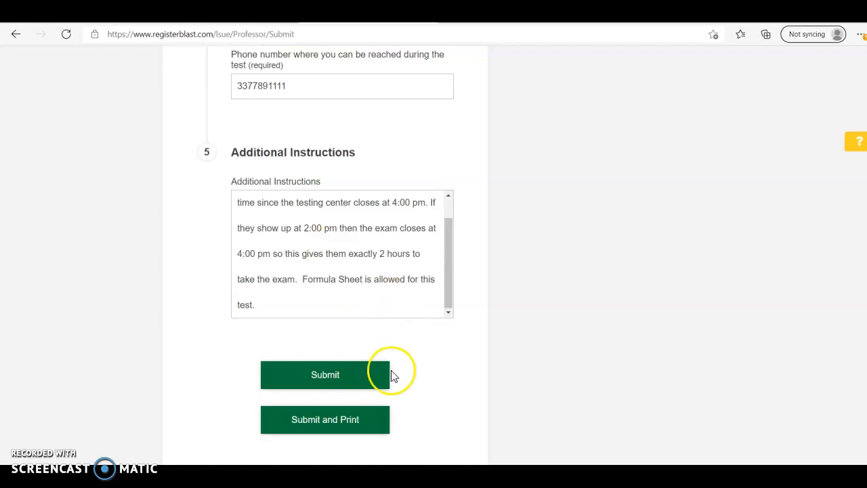
scroll(443, 301, "up", 1)
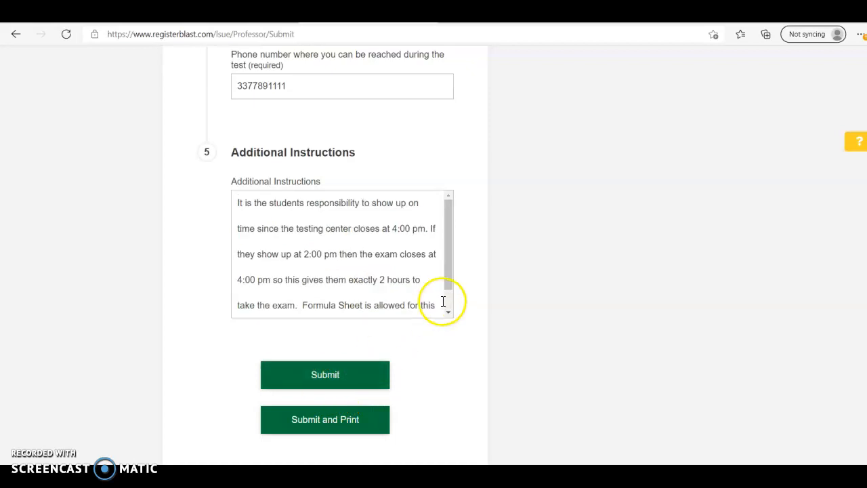
scroll(598, 165, "up", 10)
scroll(599, 165, "up", 10)
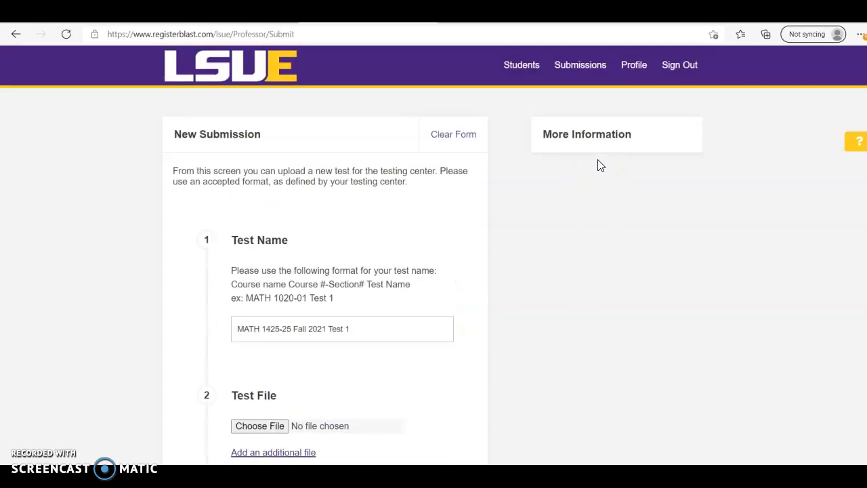
left_click(377, 331)
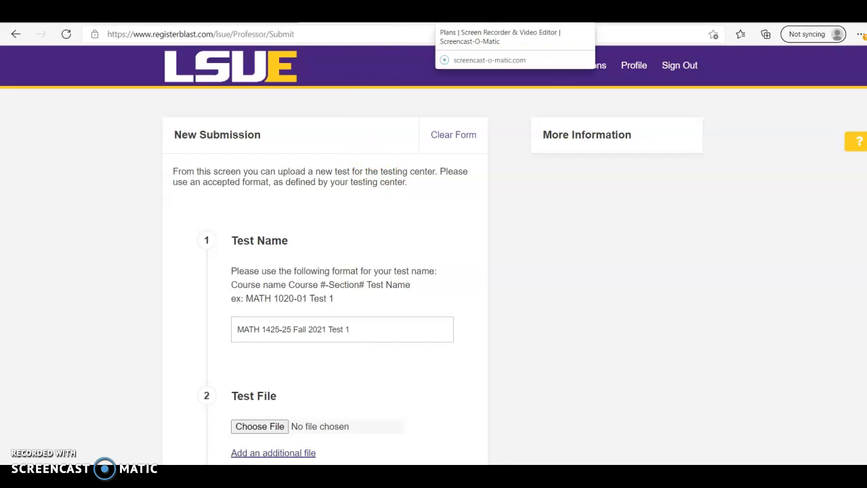
Step: Switch to the Pearson MyLab Math tab and put focus in its address bar
left_click(504, 21)
left_click(597, 20)
left_click(596, 34)
Step: Go to lsue.edu and open the LSUE myCourses site
triple_click(595, 34)
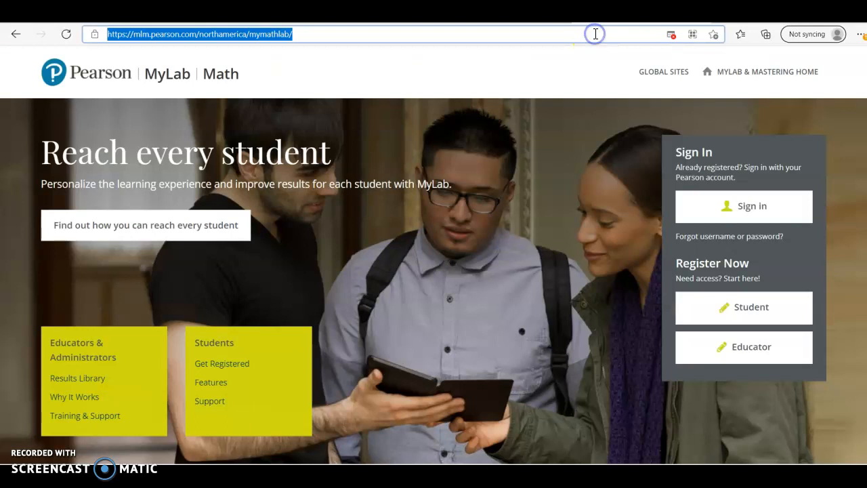
type("my")
key("BackSpace")
key("BackSpace")
key("BackSpace")
type("lsue.edu")
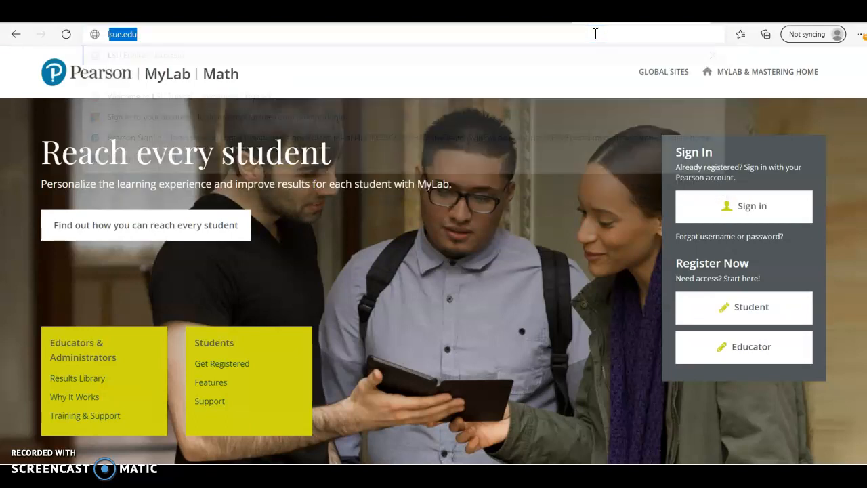
key("Return")
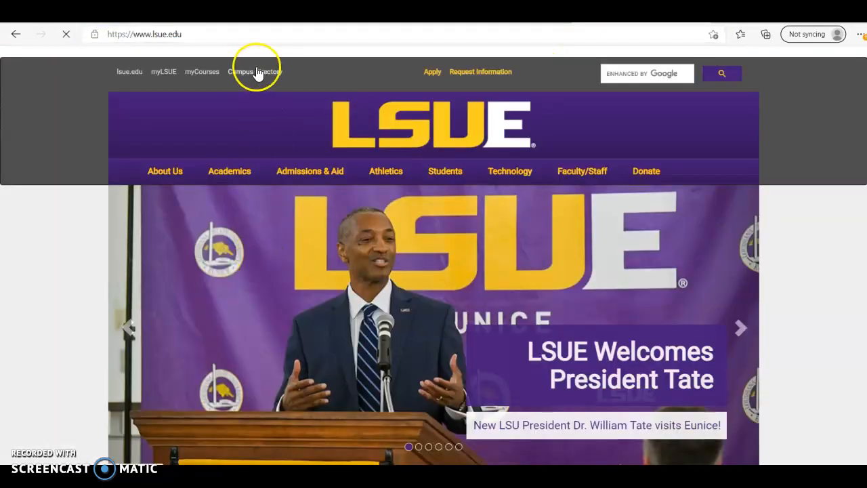
left_click(208, 72)
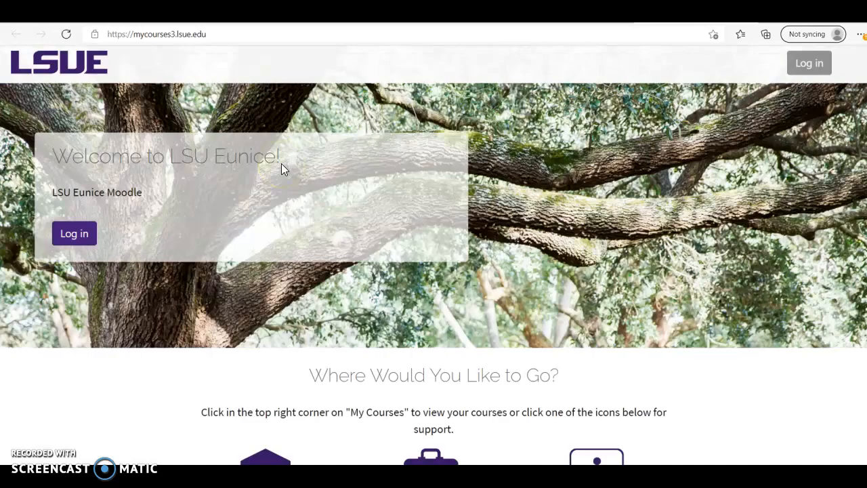
Step: Log in to myCourses with the account username and password to reach MATH 1425
left_click(74, 235)
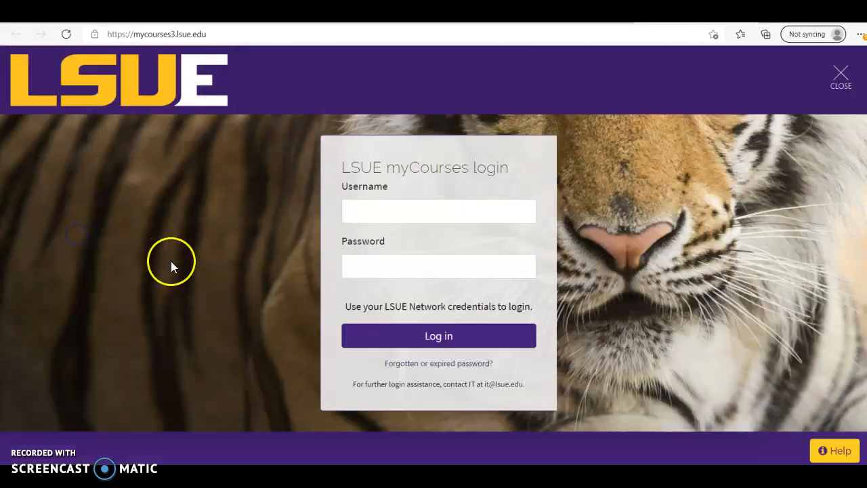
left_click(444, 210)
type("eduos")
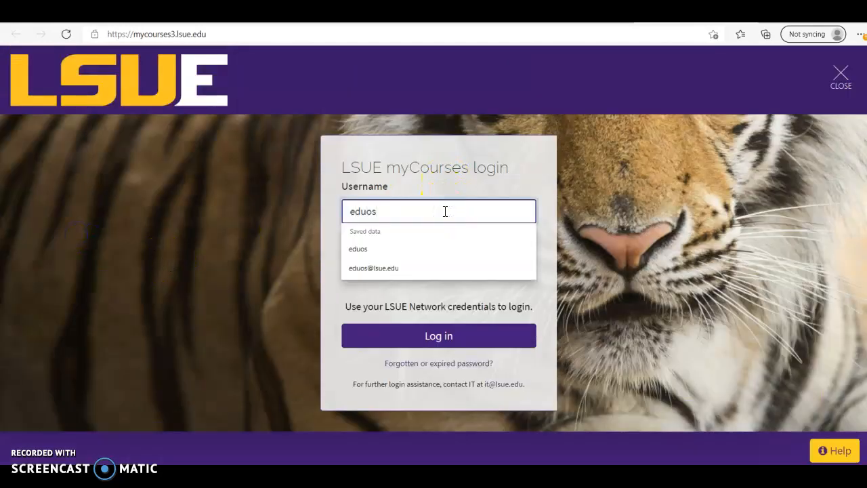
key("Tab")
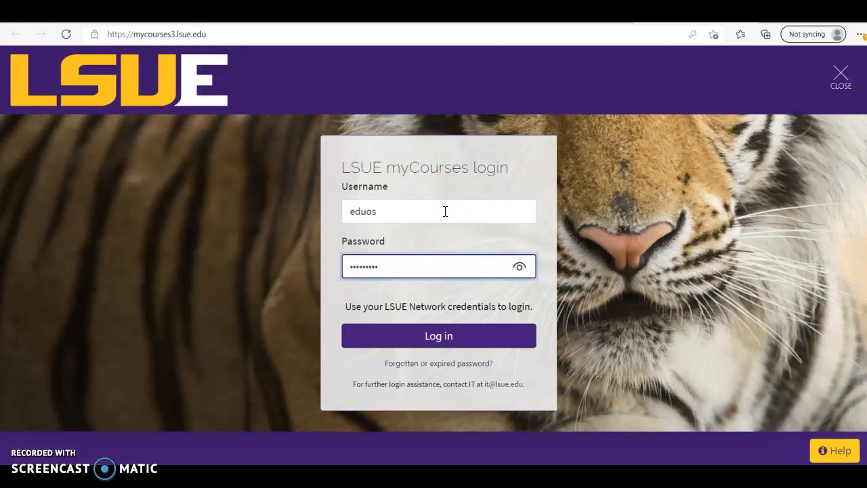
key("Return")
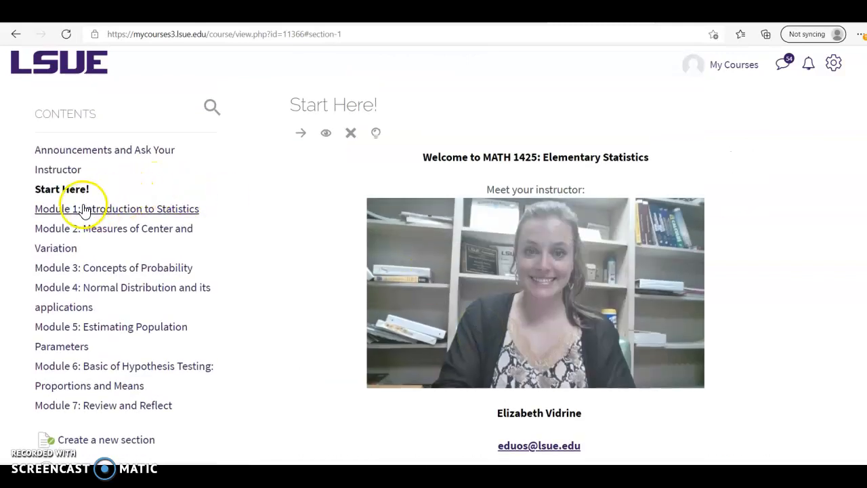
Step: Open the Proctoring Services chapter from the syllabus Chapters list
scroll(324, 271, "down", 4)
scroll(324, 271, "down", 5)
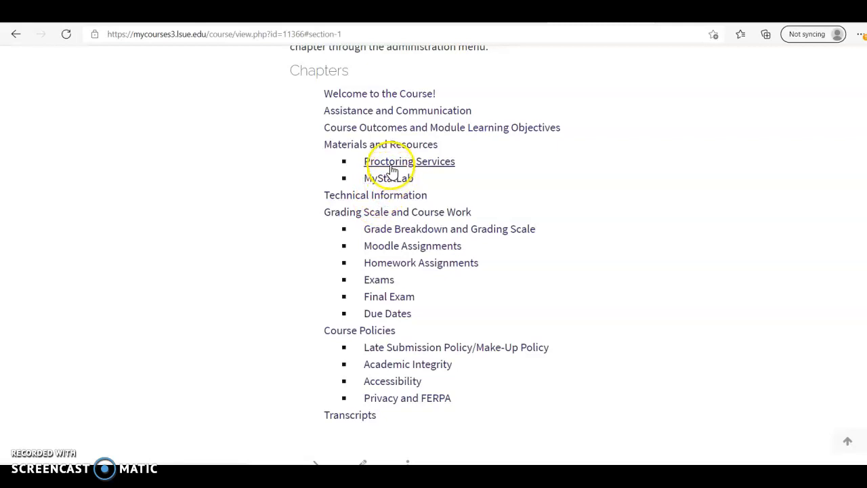
left_click(392, 170)
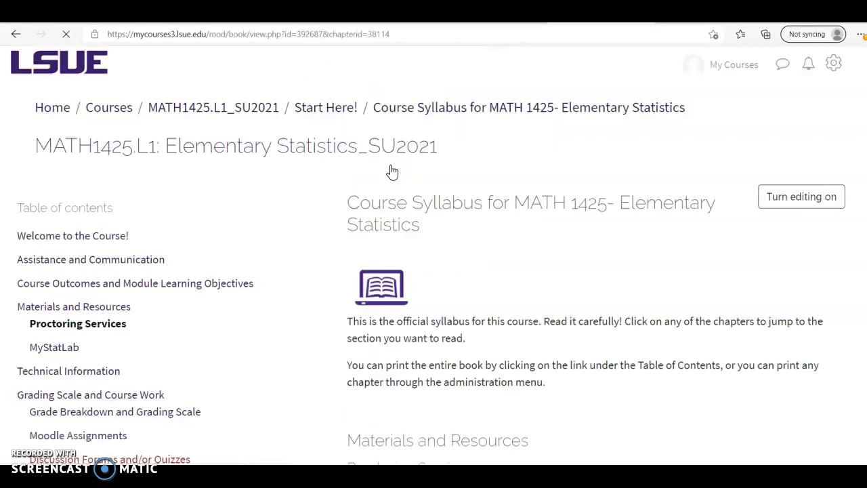
Step: Read through the ProctorU Live+ and LeDoux Library Testing Center sections, then return to the chapter heading
scroll(485, 343, "down", 5)
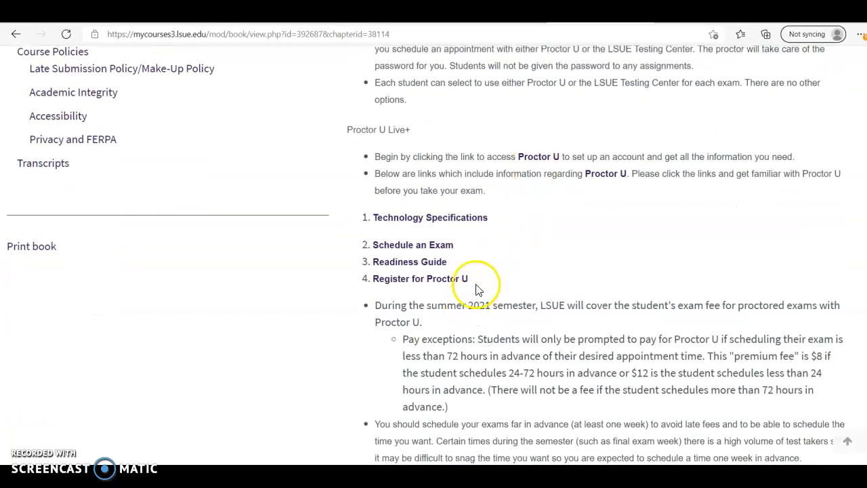
scroll(447, 333, "down", 1)
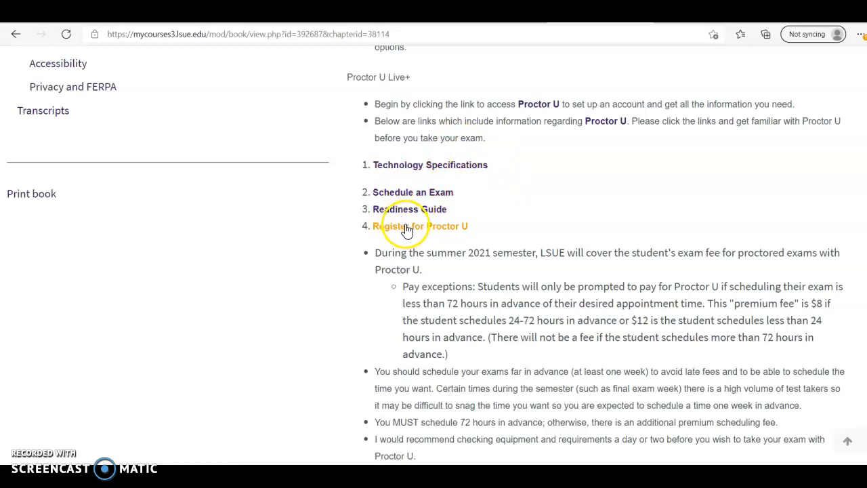
scroll(449, 233, "down", 2)
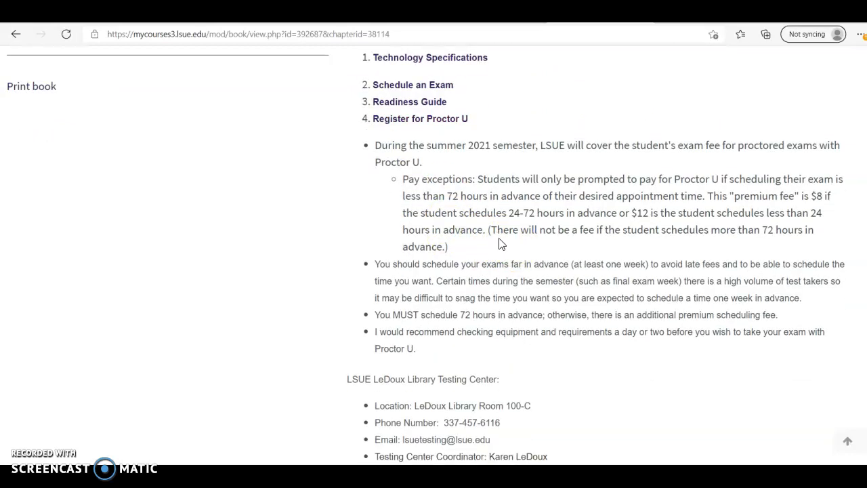
scroll(501, 244, "down", 1)
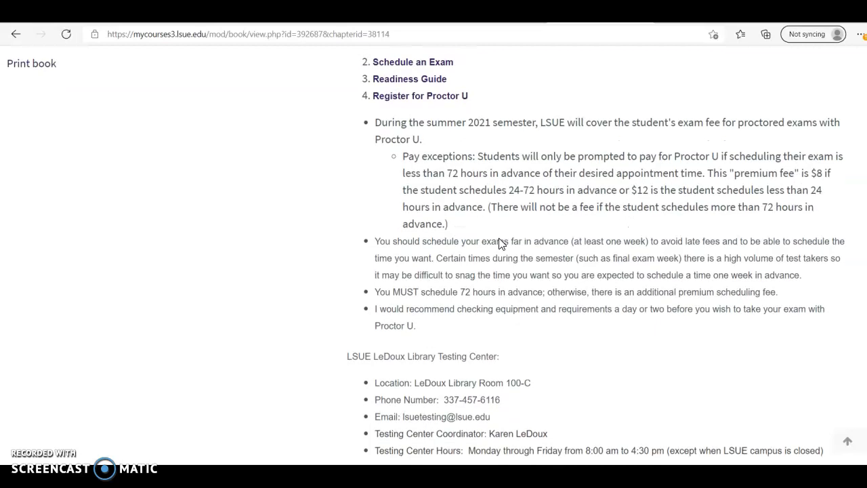
scroll(500, 242, "down", 3)
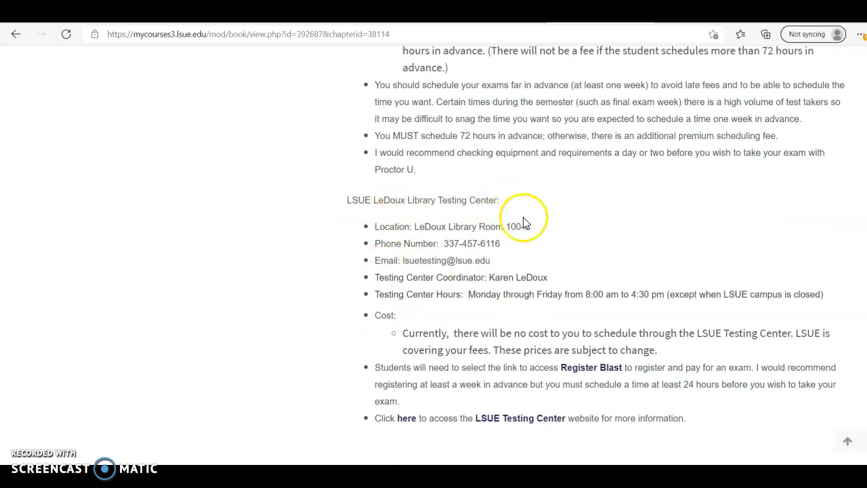
scroll(476, 295, "down", 1)
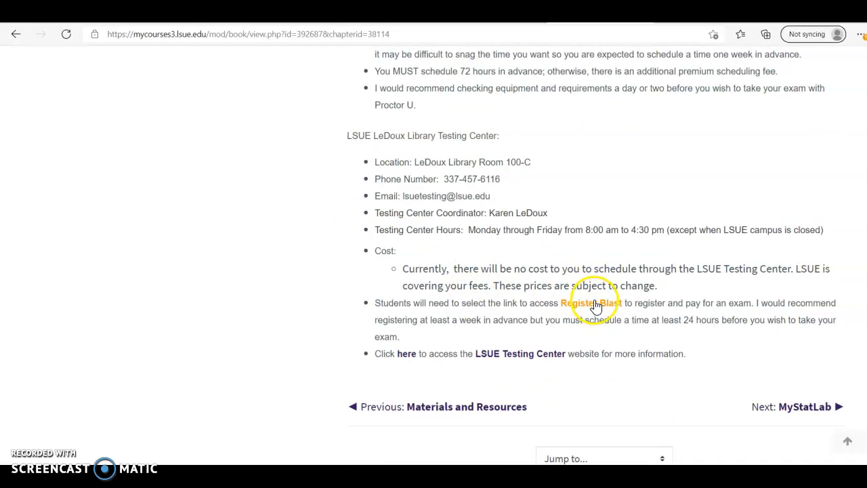
scroll(470, 336, "down", 2)
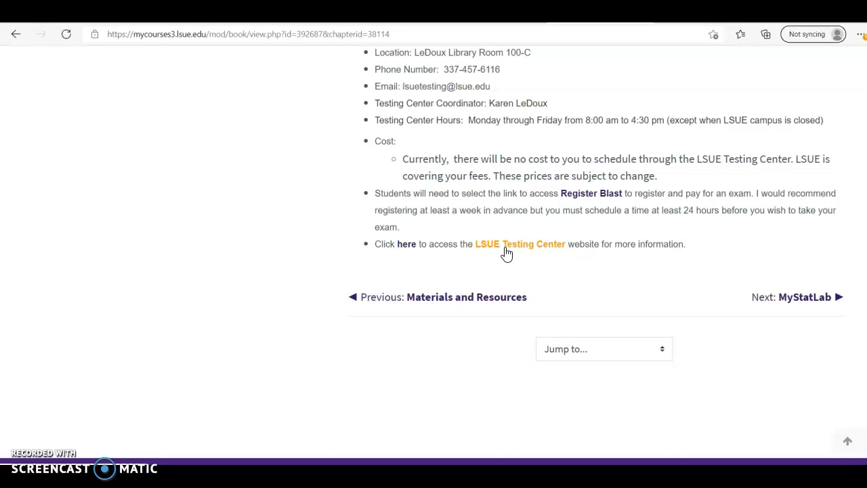
scroll(544, 288, "up", 3)
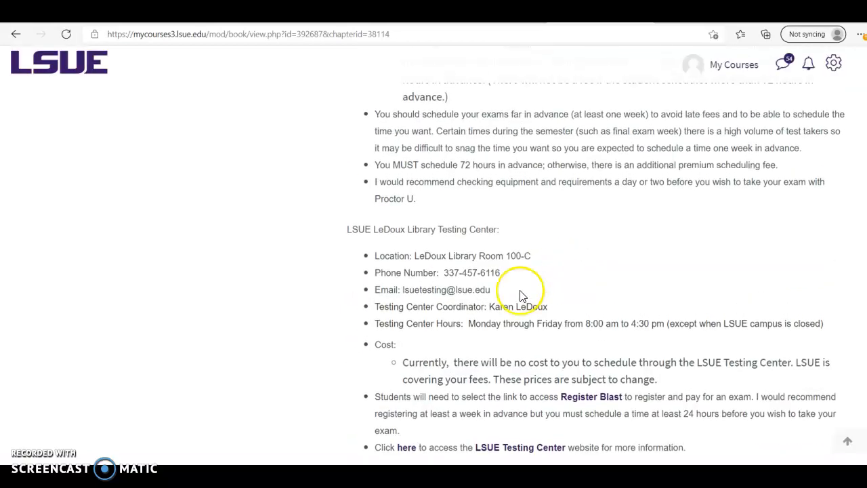
scroll(439, 223, "up", 6)
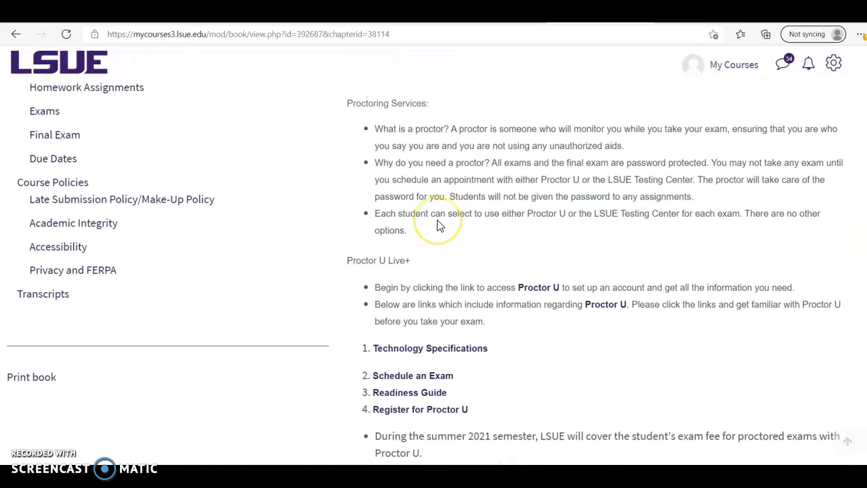
scroll(437, 225, "up", 2)
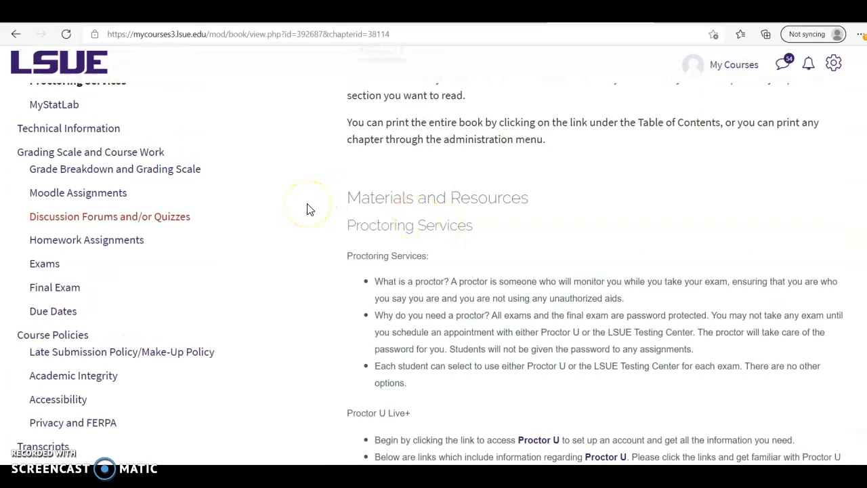